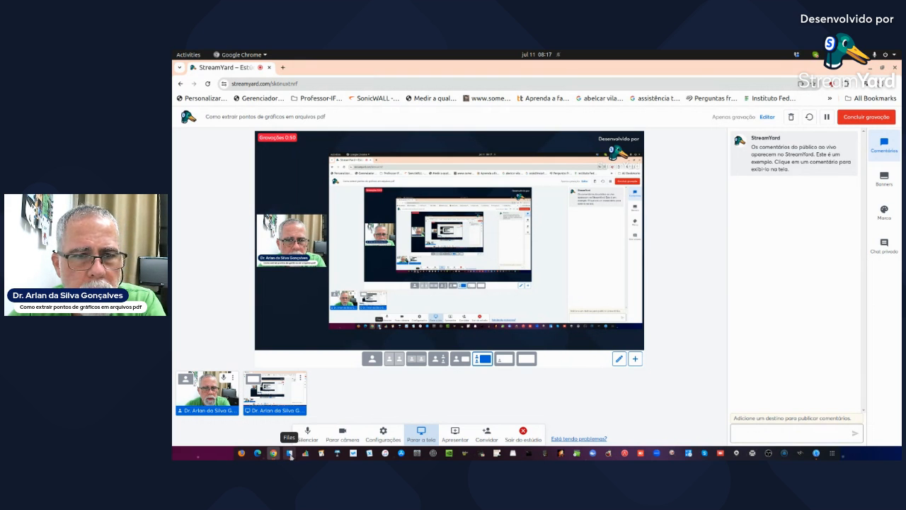
Switch to the Files app showing the Documents folder.
left_click(289, 454)
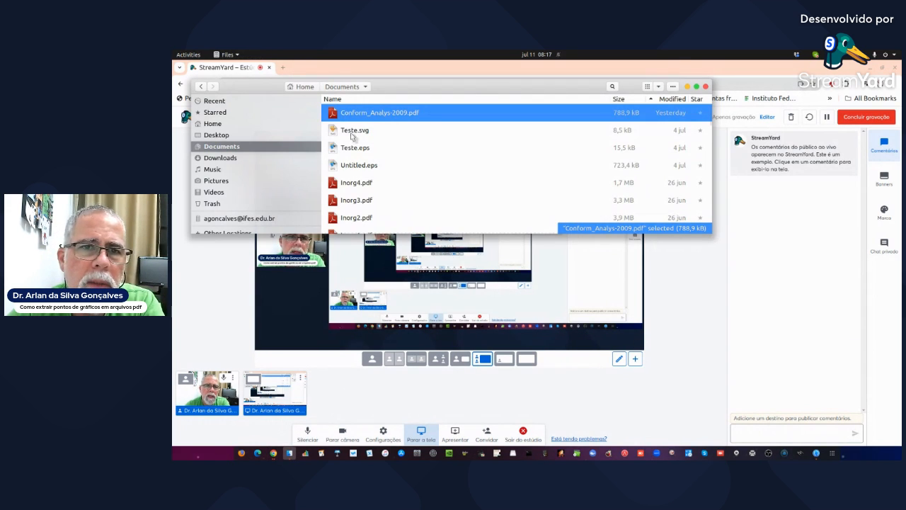
right_click(386, 117)
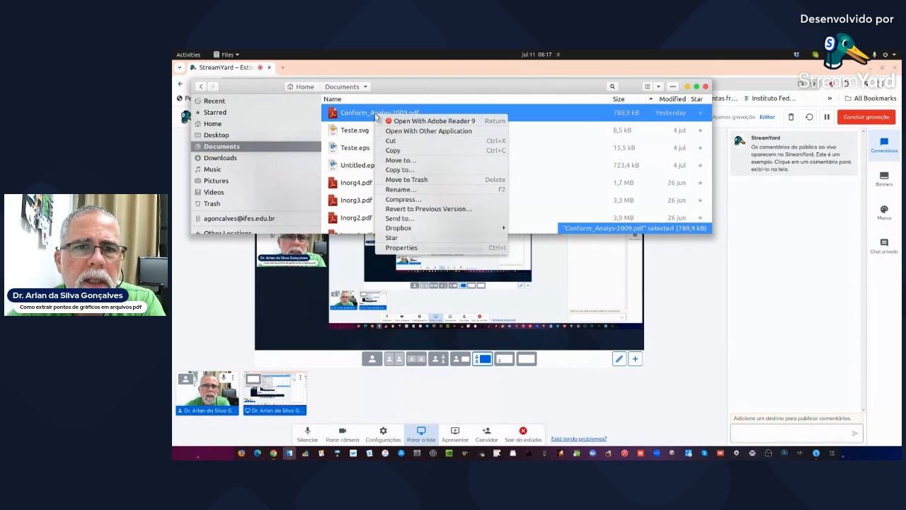
left_click(418, 132)
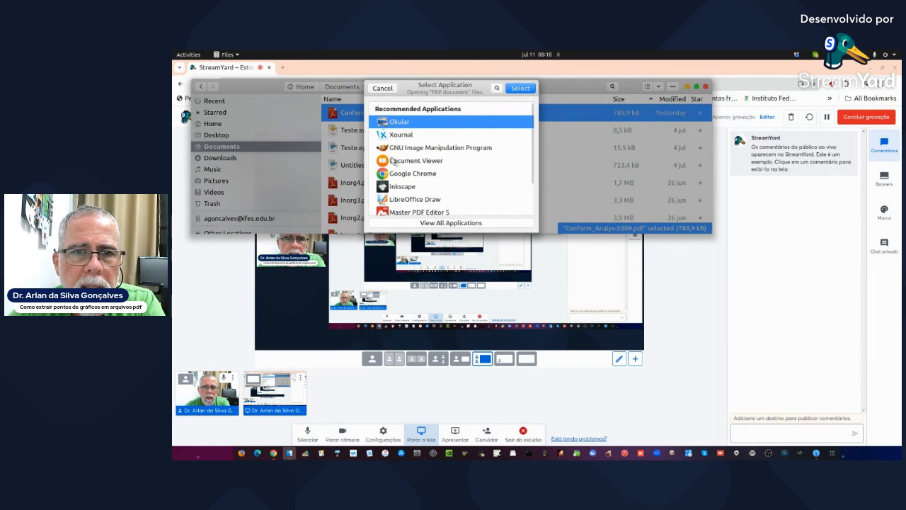
left_click(408, 149)
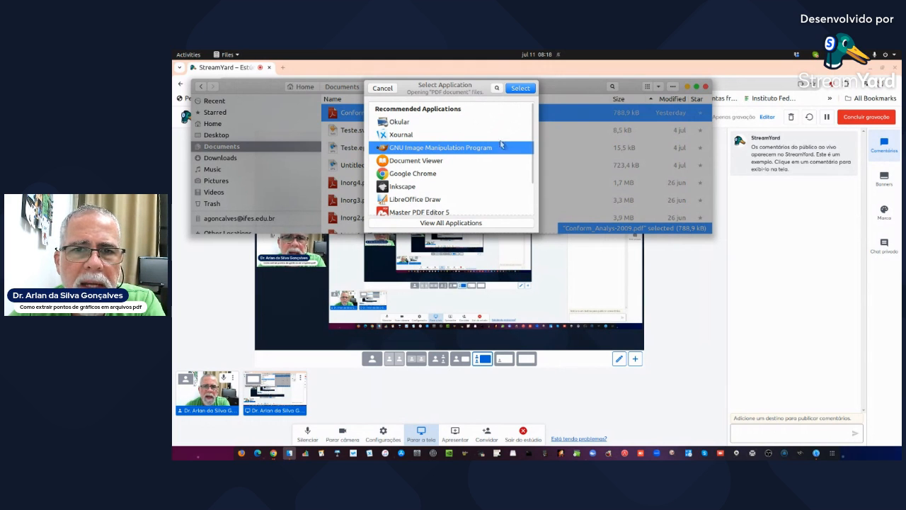
left_click(381, 89)
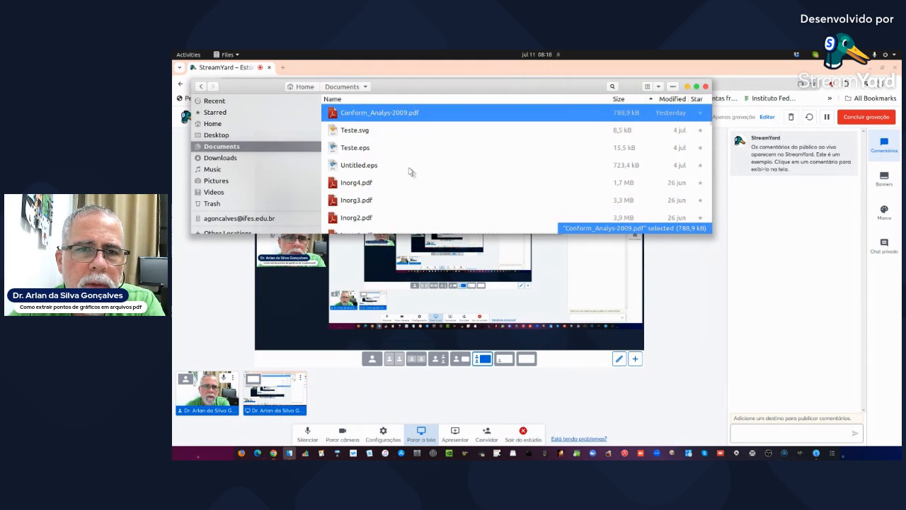
left_click(405, 165)
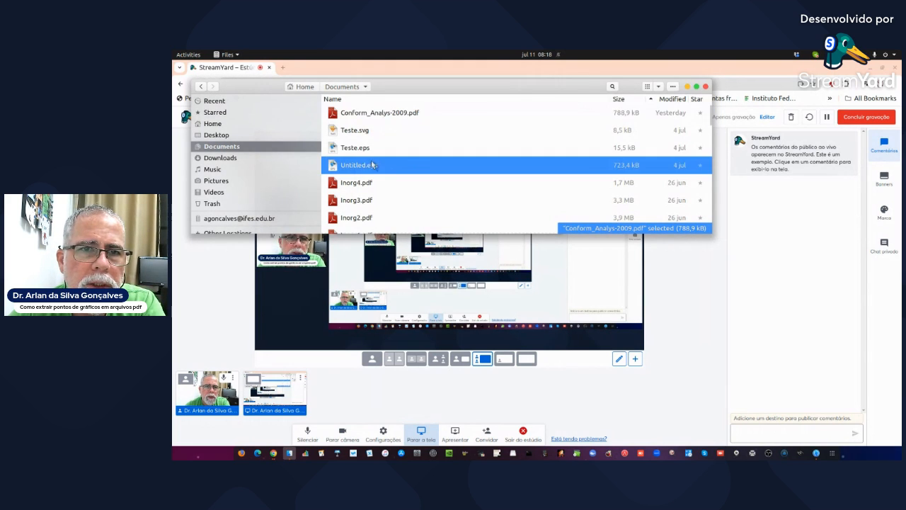
Open Conform_Analys-2009.pdf in Adobe Reader, examine the energy plots on pages 3 and 4, and close the document.
double_click(369, 114)
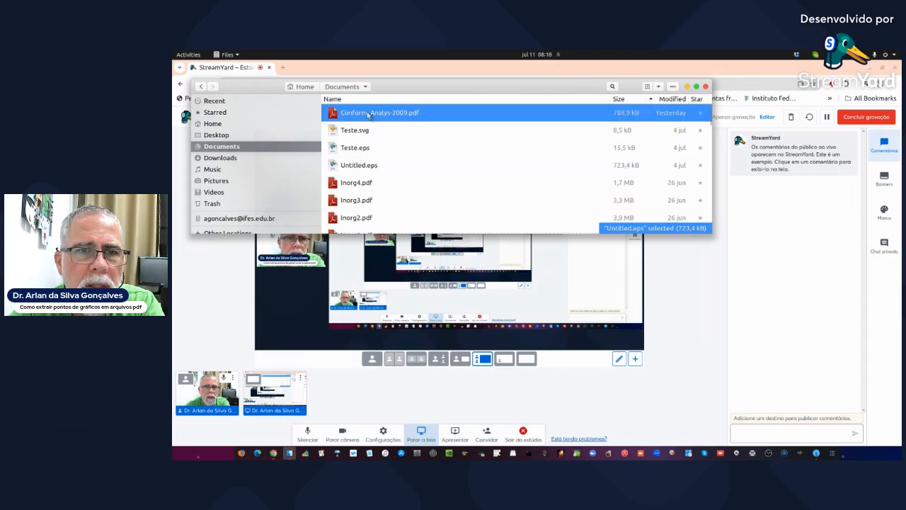
scroll(537, 276, "down", 15)
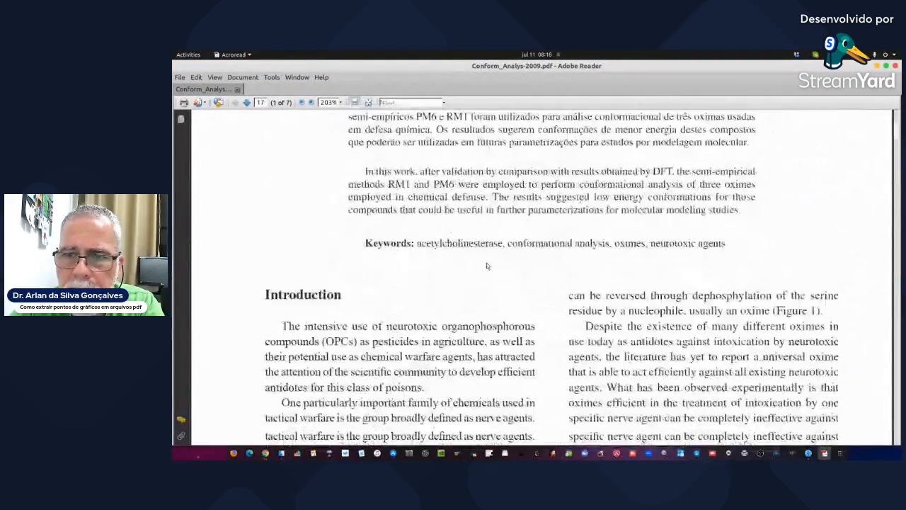
scroll(528, 338, "down", 15)
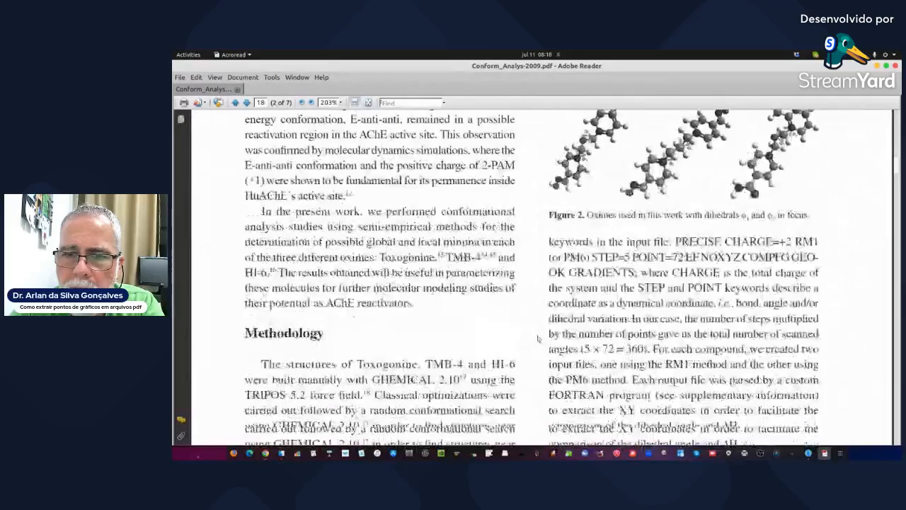
scroll(528, 338, "down", 15)
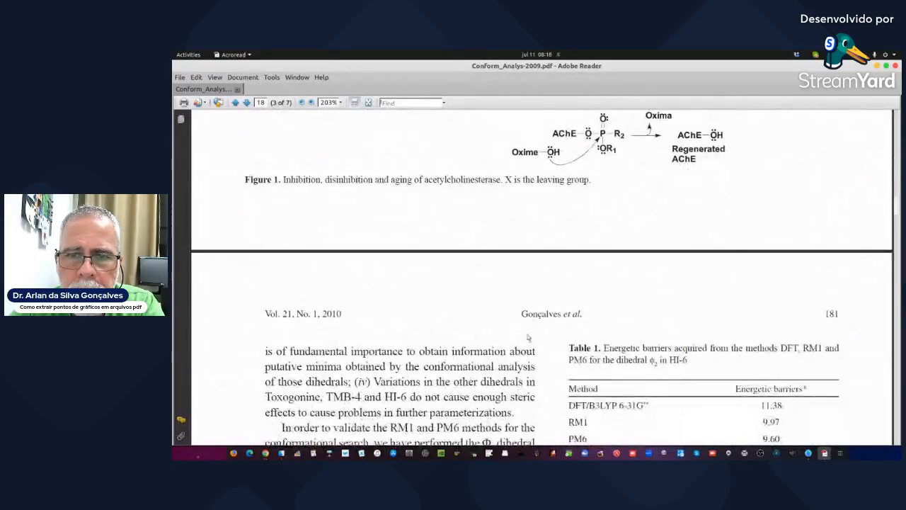
scroll(524, 327, "down", 5)
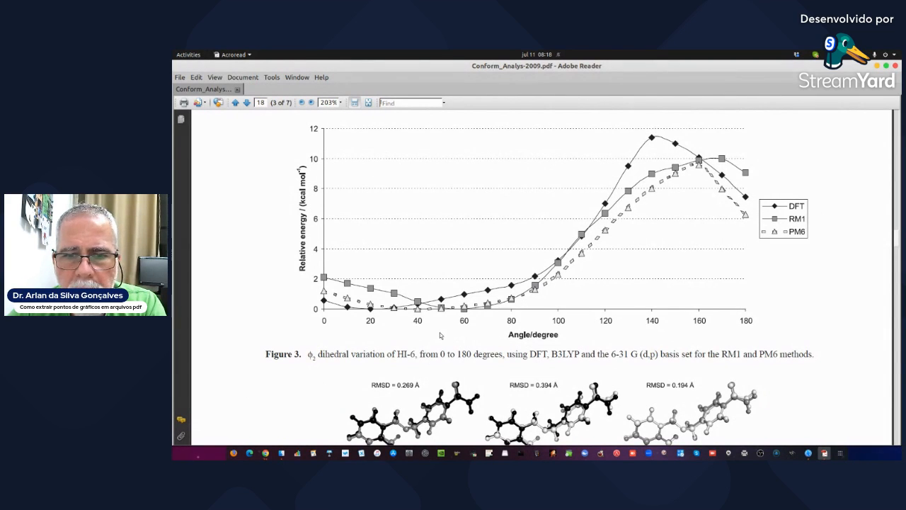
scroll(440, 334, "down", 15)
scroll(441, 335, "up", 3)
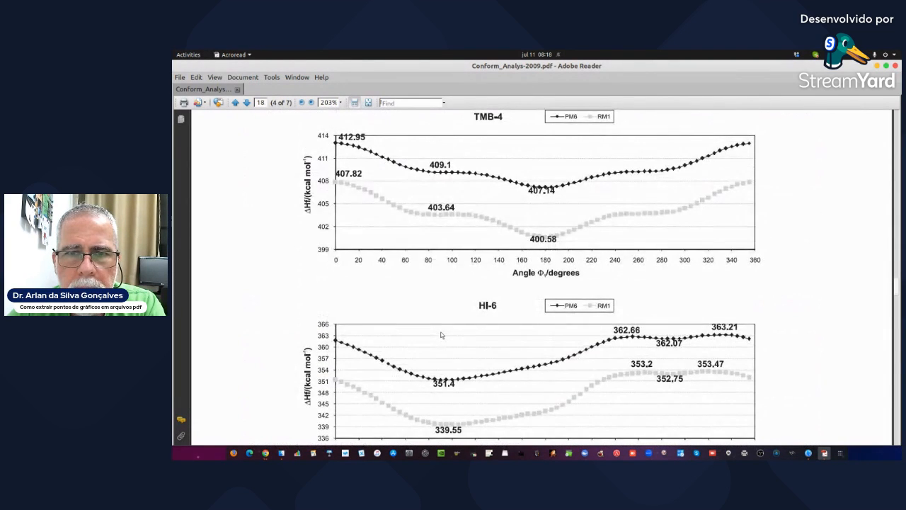
scroll(446, 337, "up", 11)
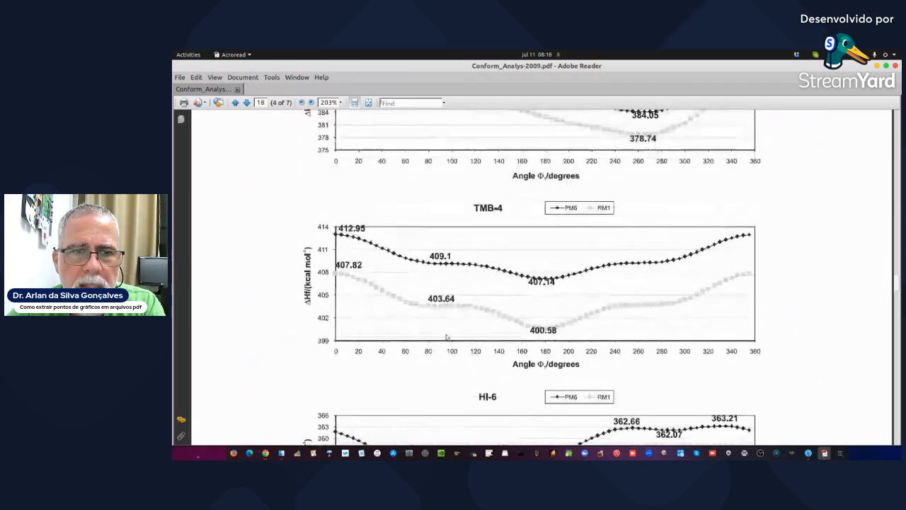
scroll(446, 334, "down", 20)
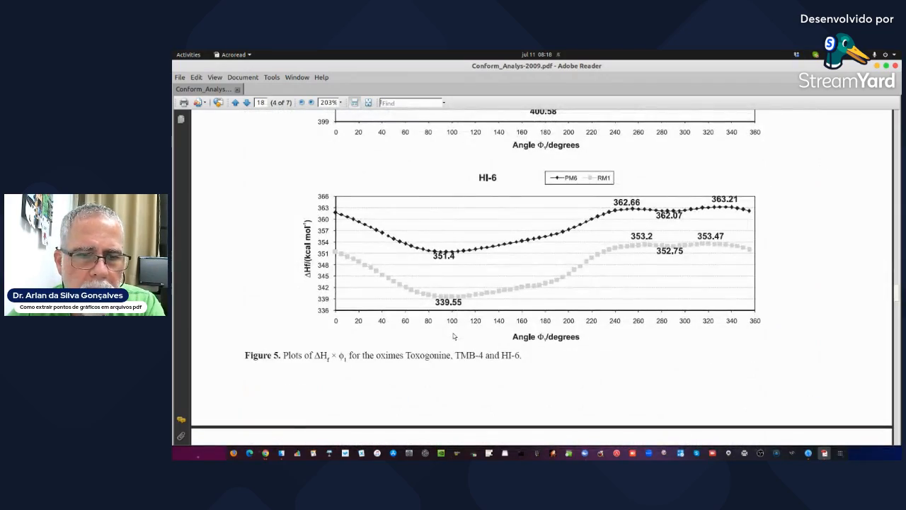
scroll(454, 337, "up", 3)
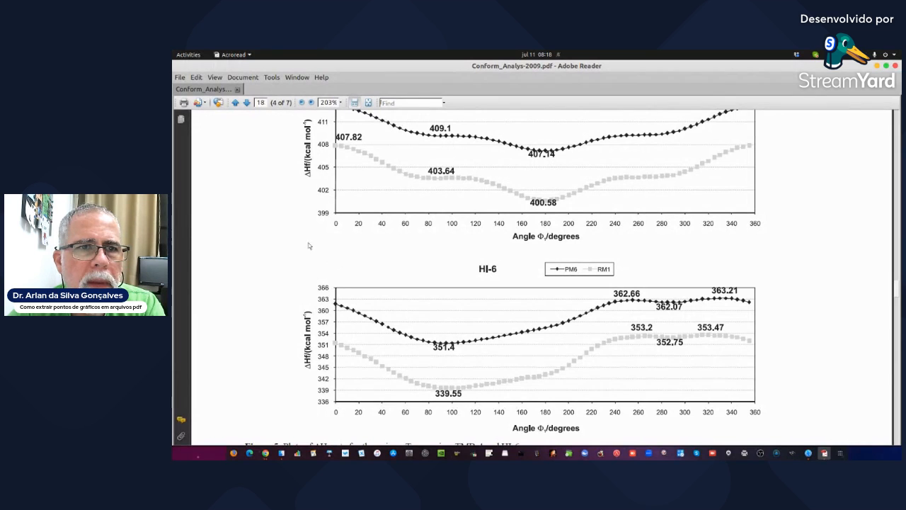
scroll(433, 267, "up", 3)
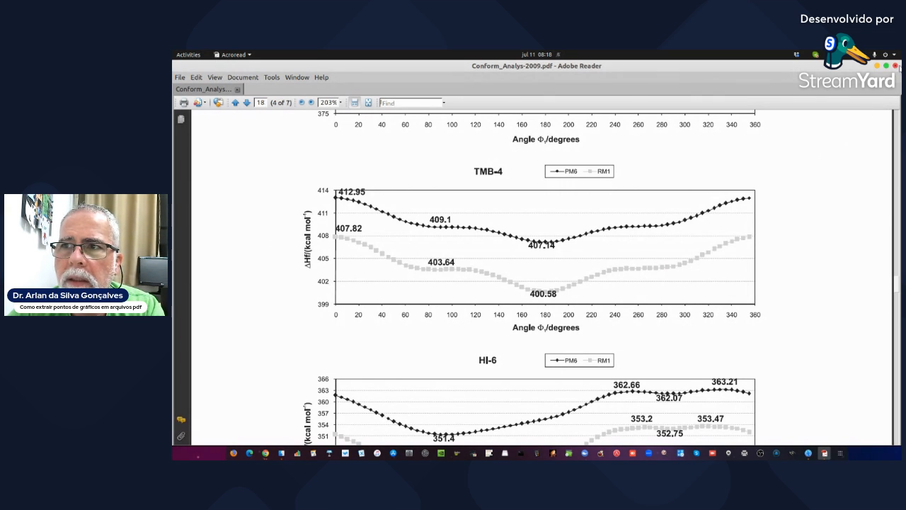
left_click(896, 66)
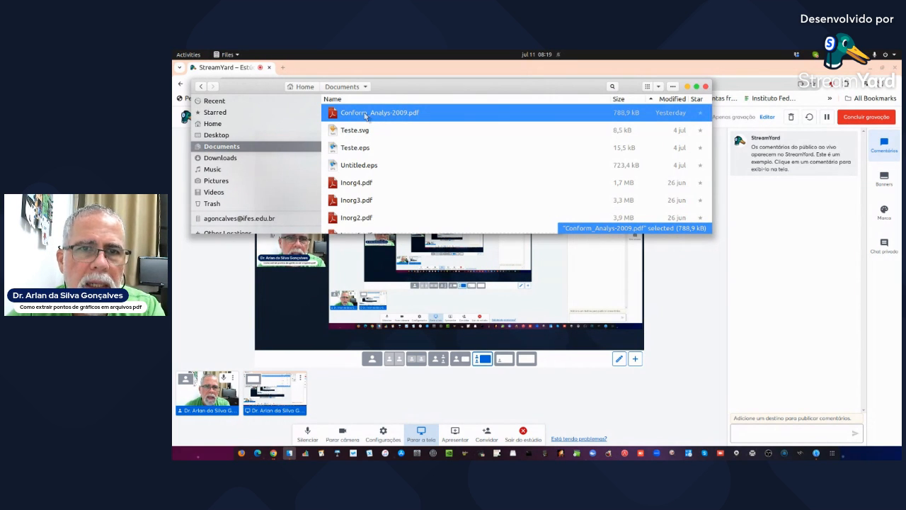
Open Conform_Analys-2009.pdf from the Documents folder with GNU Image Manipulation Program.
right_click(365, 116)
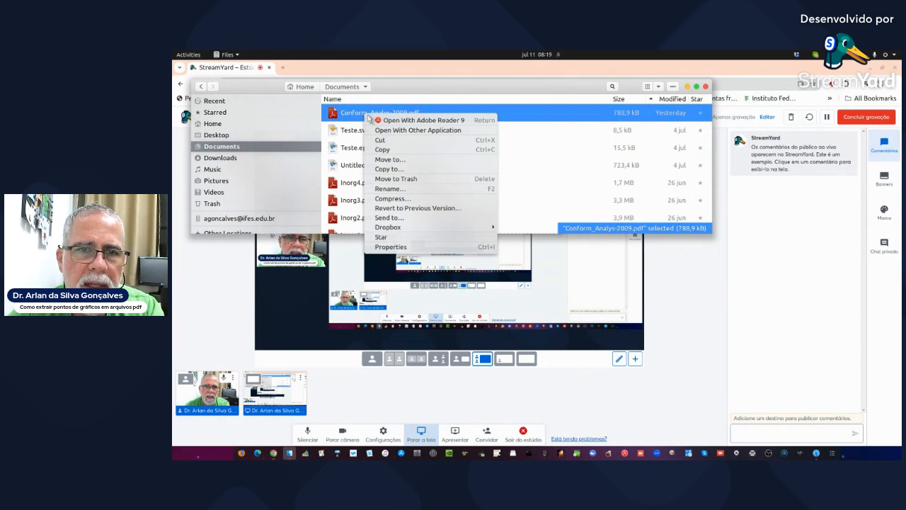
left_click(395, 131)
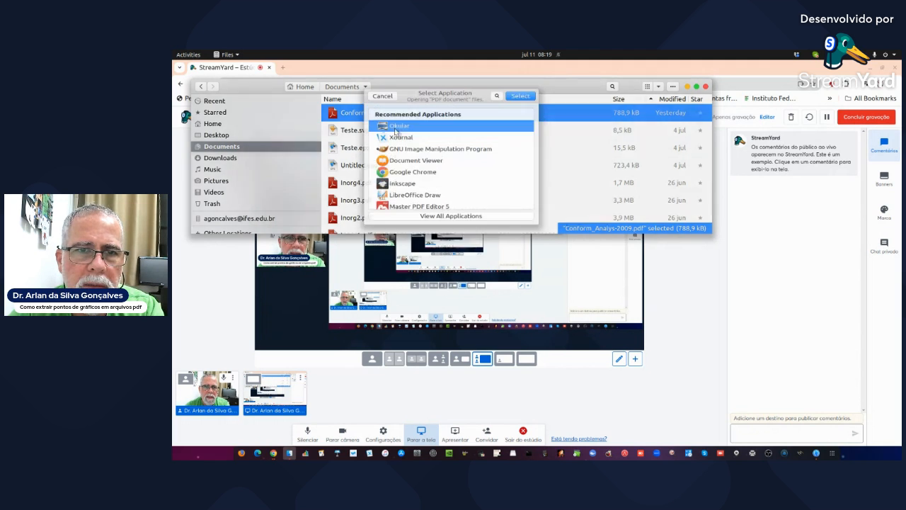
left_click(406, 150)
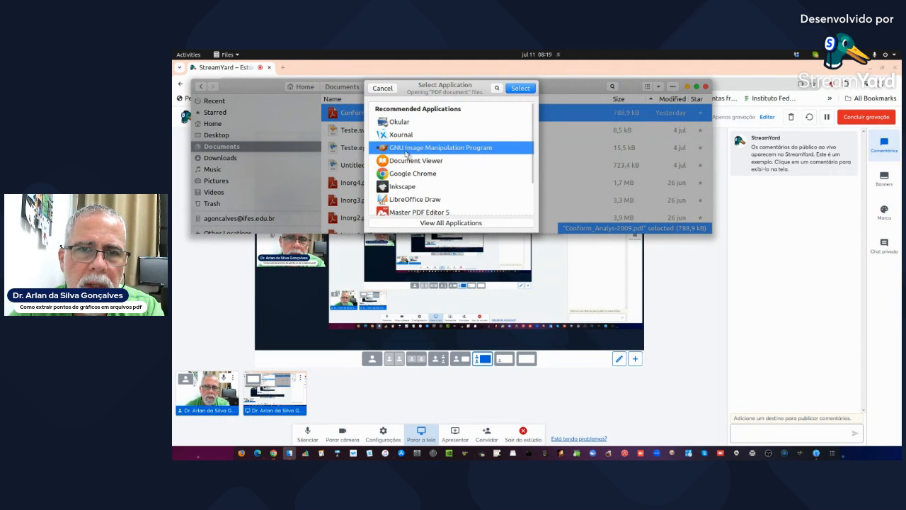
double_click(407, 149)
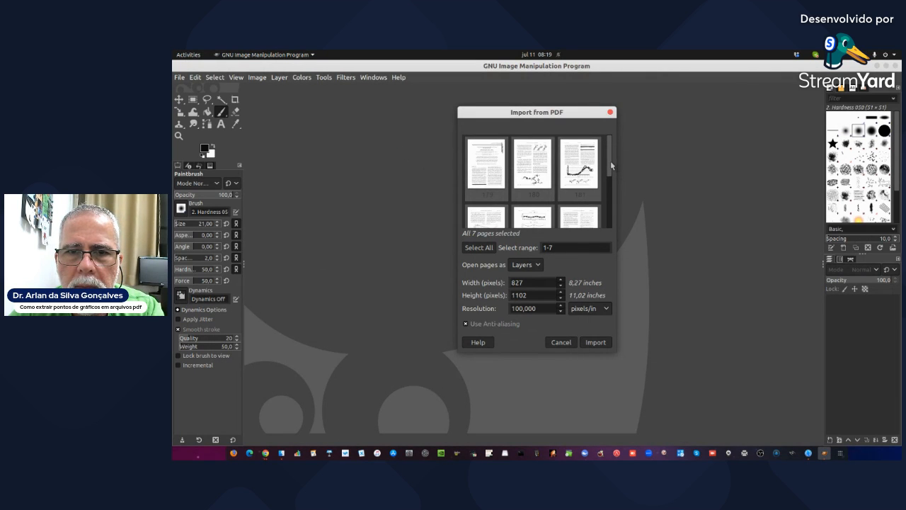
Import only page 182 of the PDF, with the width set to 3000 pixels and the height to 4000 pixels.
scroll(610, 166, "down", 3)
left_click(489, 194)
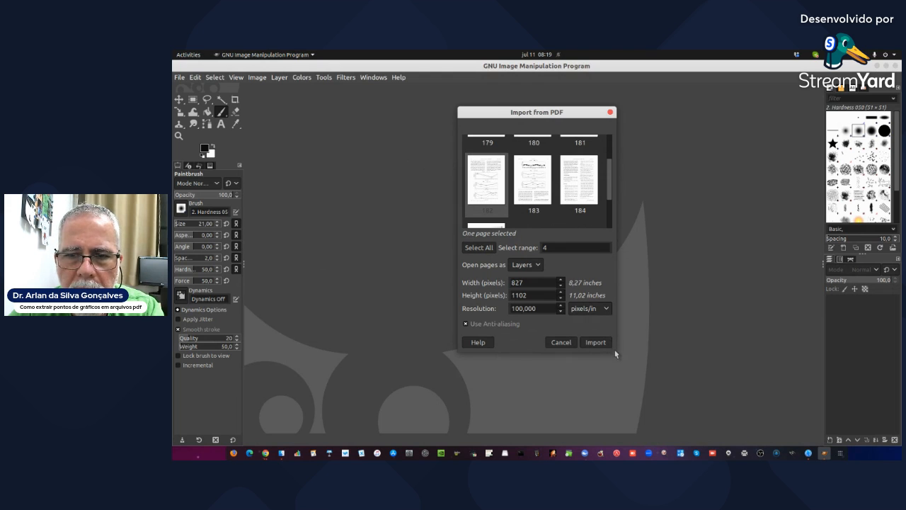
left_click(527, 282)
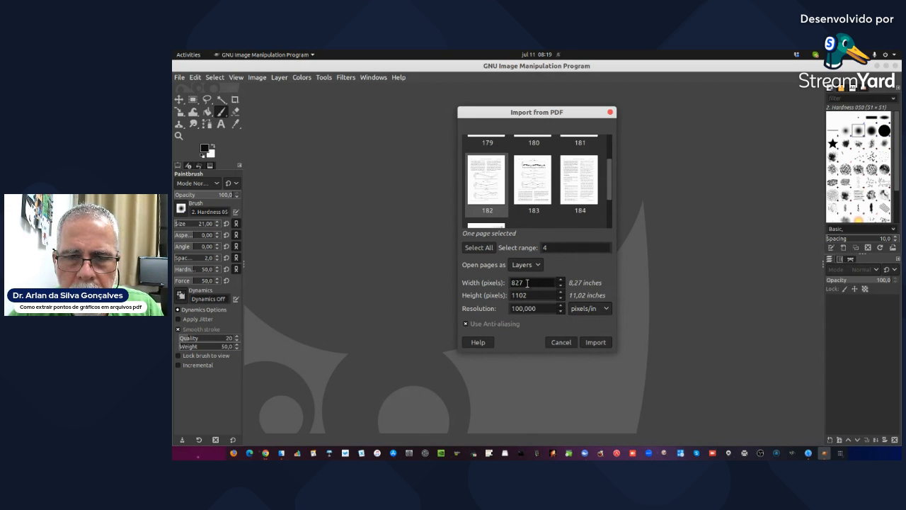
key("BackSpace")
key("BackSpace")
key("BackSpace")
type("3000")
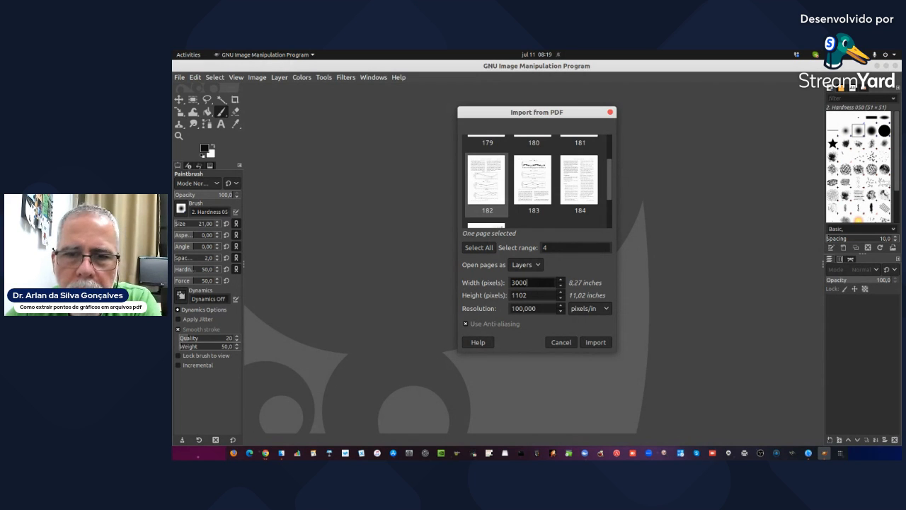
double_click(530, 296)
type("4000")
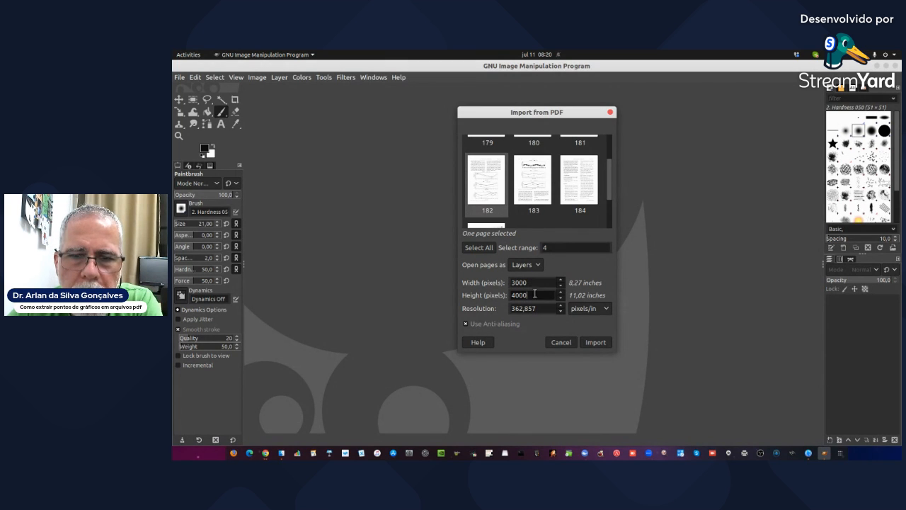
left_click(595, 343)
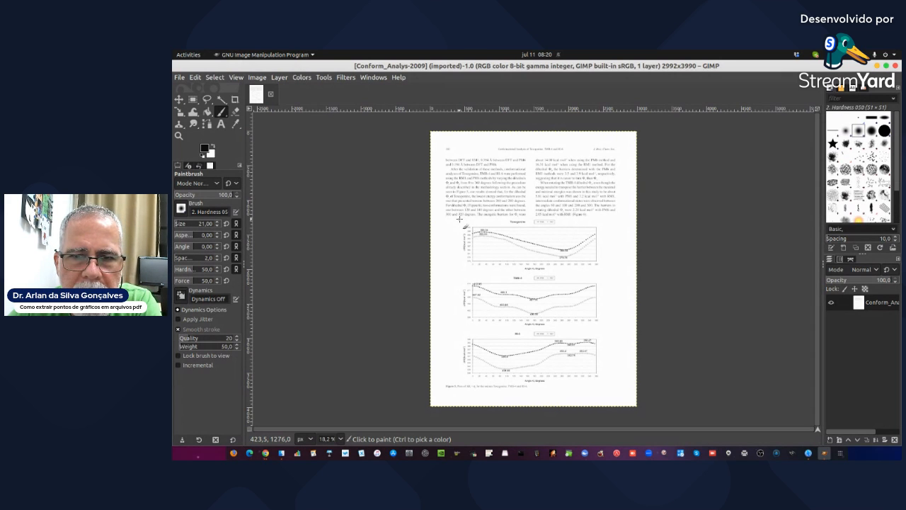
Copy the Toxogonine chart from the page using a rectangular selection of about 2074 × 787 pixels around it.
left_click_drag(459, 219, 526, 230)
key("ctrl+z")
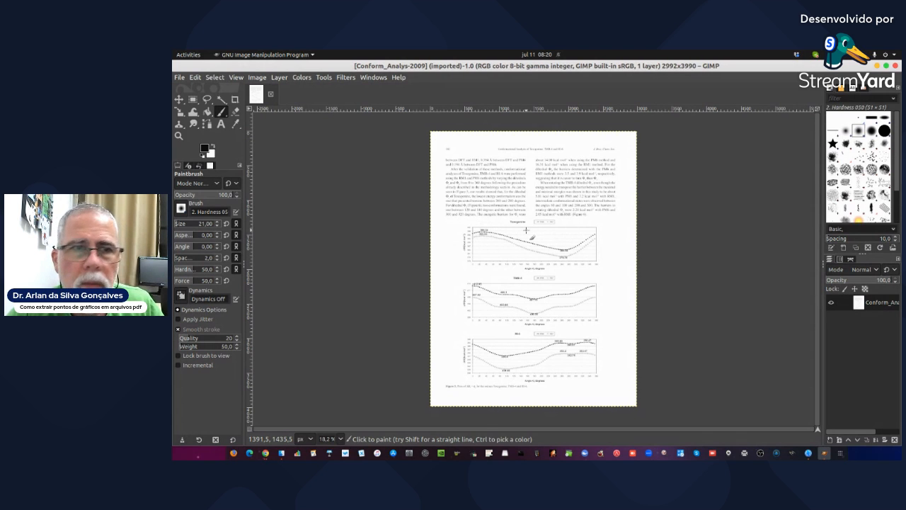
left_click(193, 100)
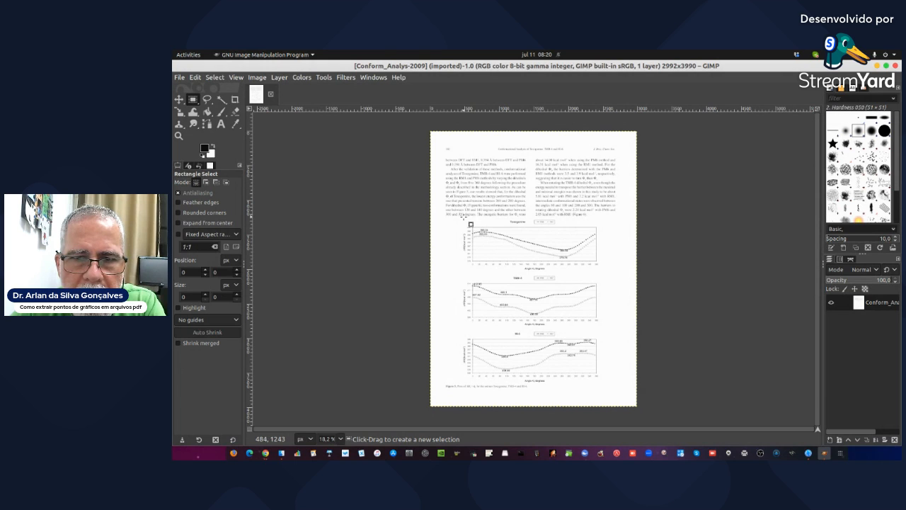
left_click_drag(461, 218, 606, 272)
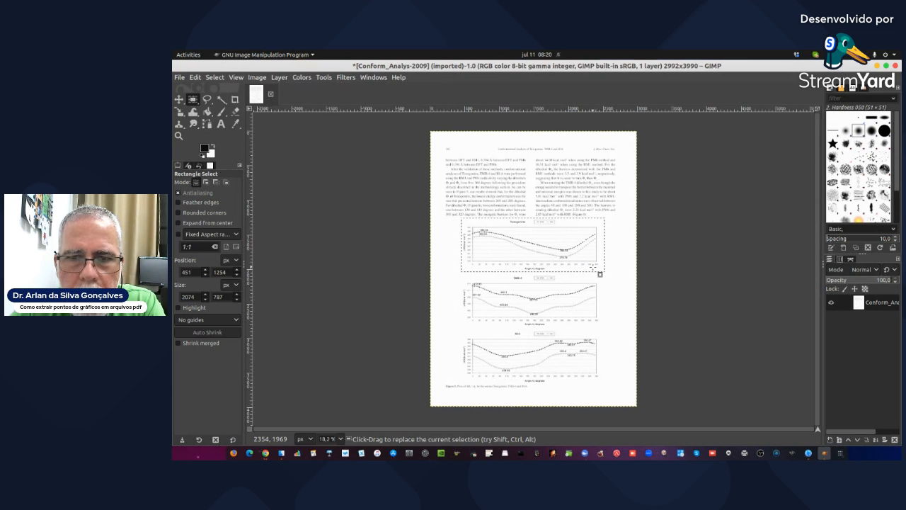
left_click(198, 78)
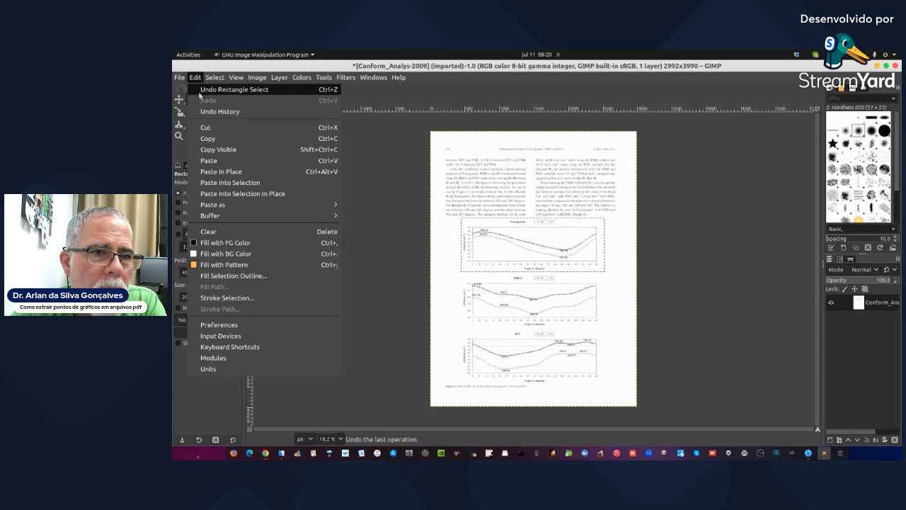
left_click(213, 139)
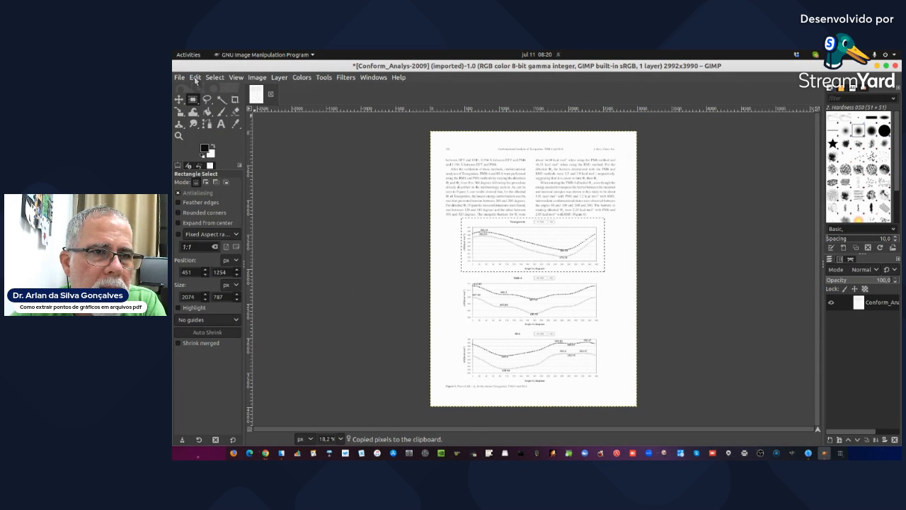
Paste the copied Toxogonine chart as a new image.
left_click(197, 78)
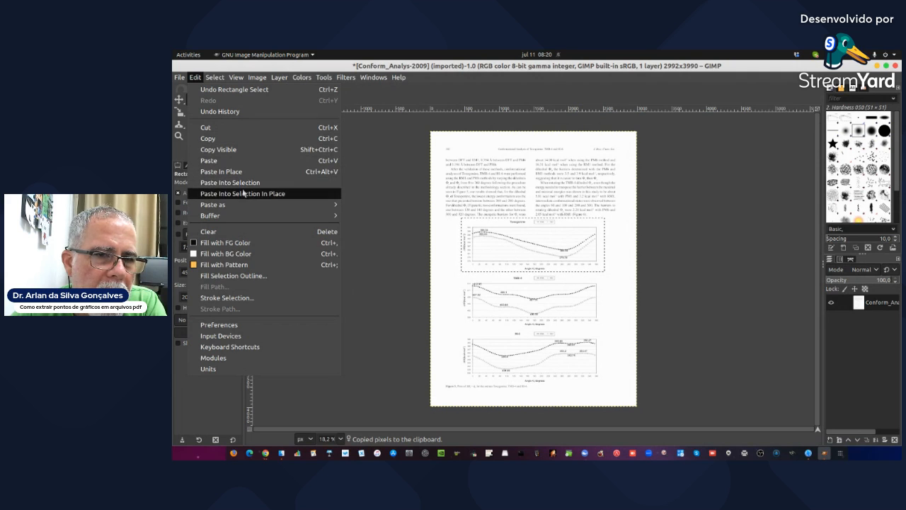
mouse_move(263, 206)
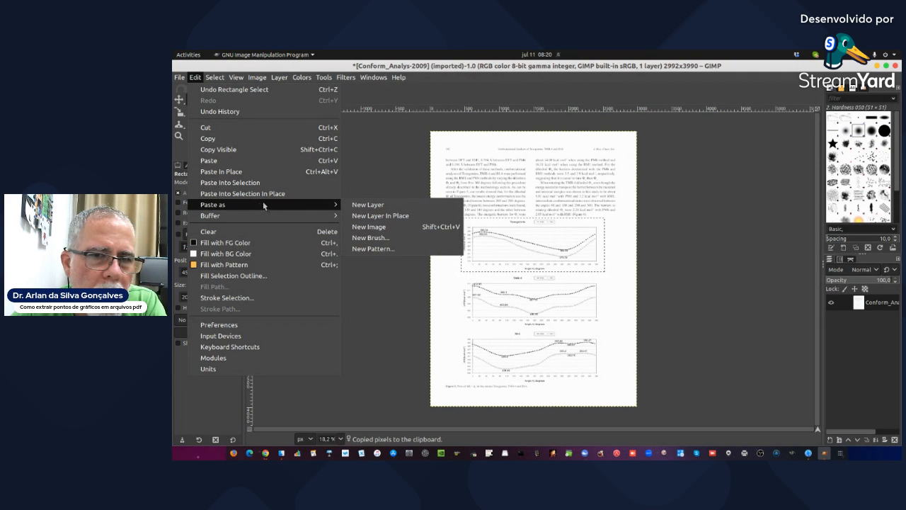
left_click(369, 231)
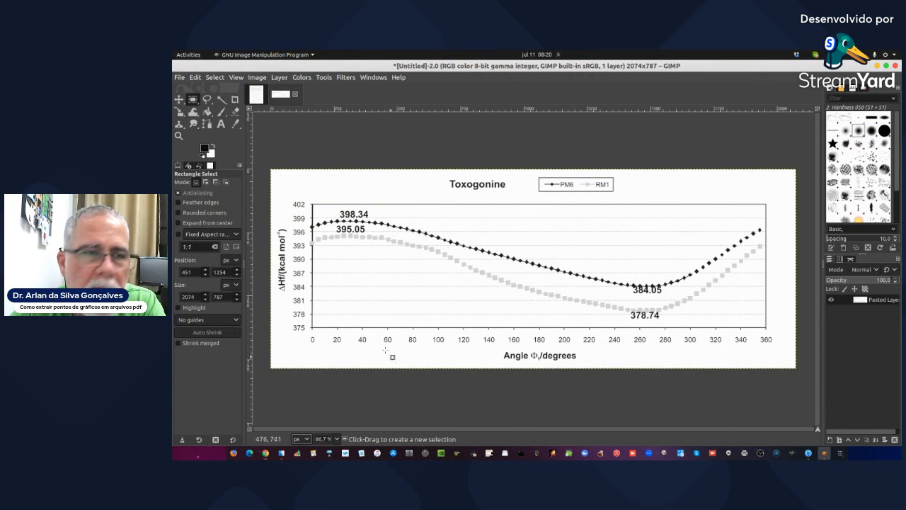
Export the cropped Toxogonine chart as Untitled.pdf in the Documents folder with the default PDF options.
left_click(180, 78)
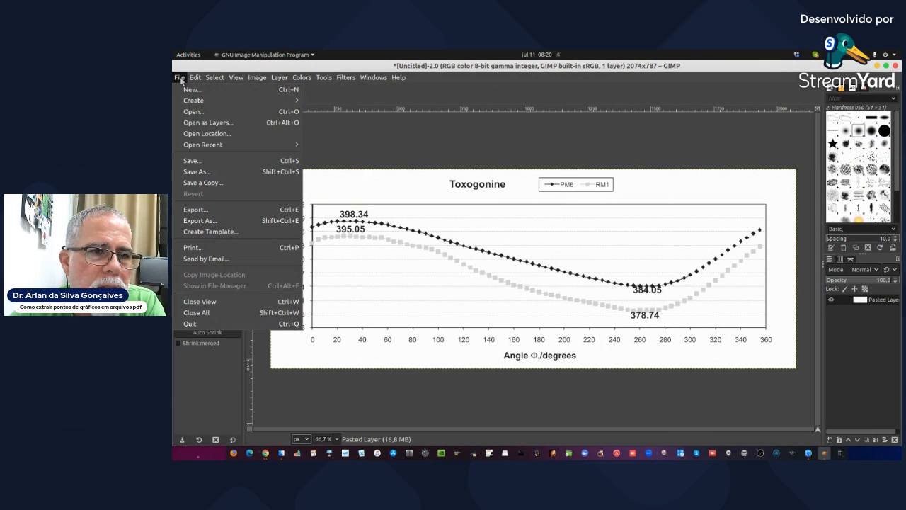
left_click(227, 222)
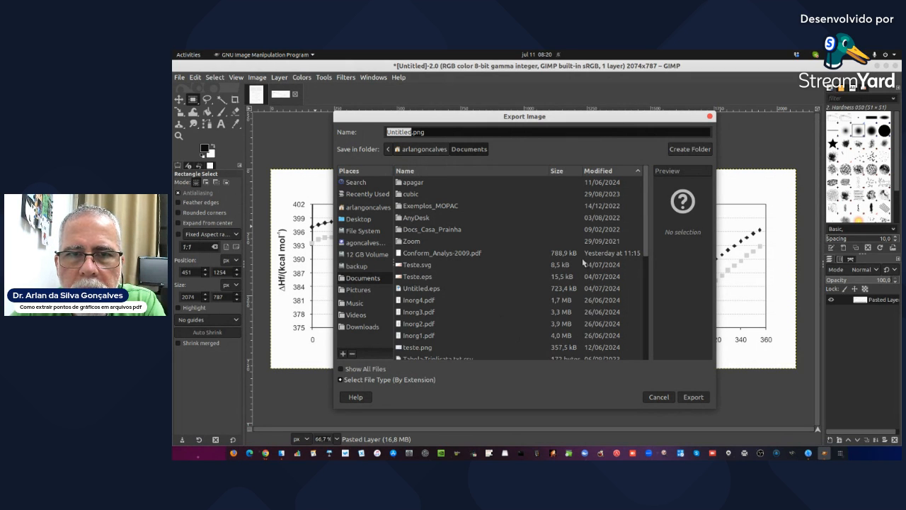
scroll(593, 269, "down", 10)
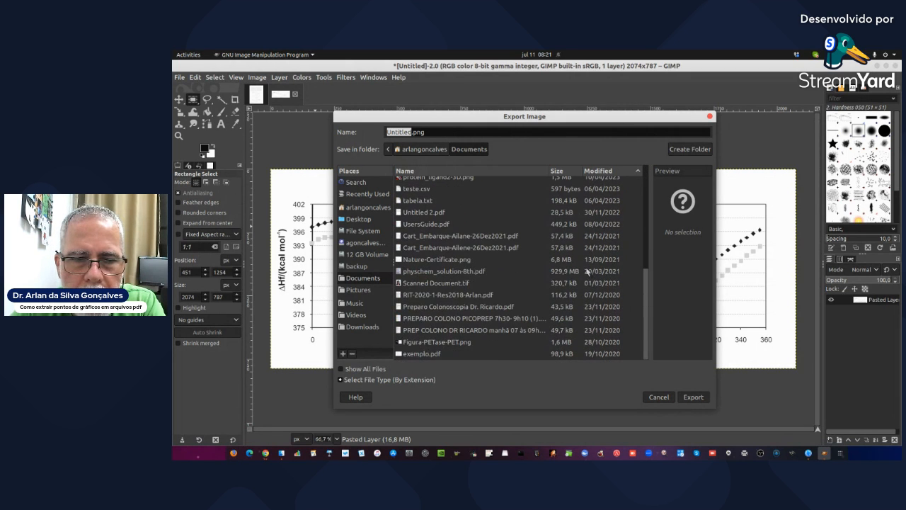
left_click(431, 132)
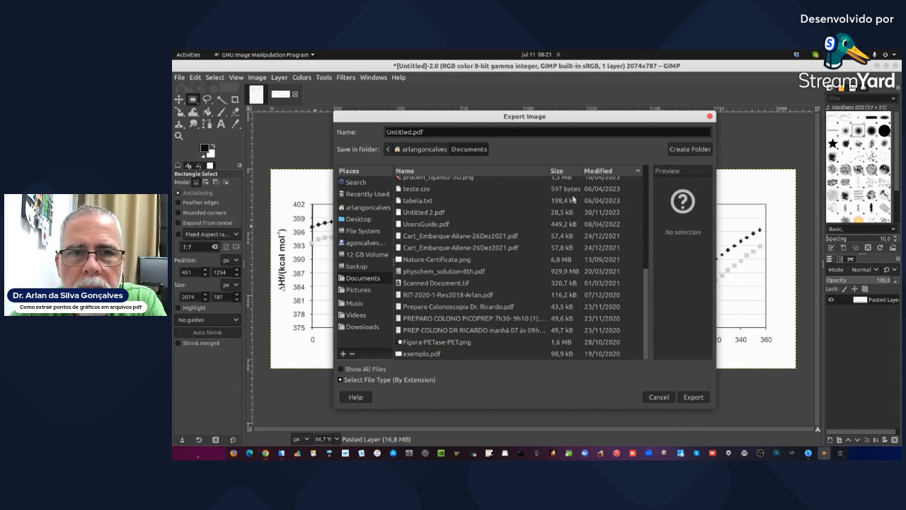
type("df")
left_click(698, 398)
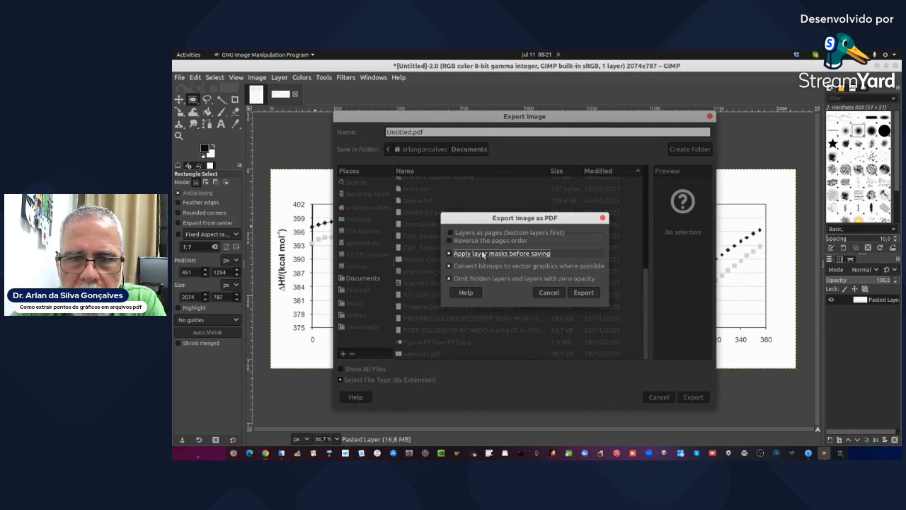
left_click(579, 293)
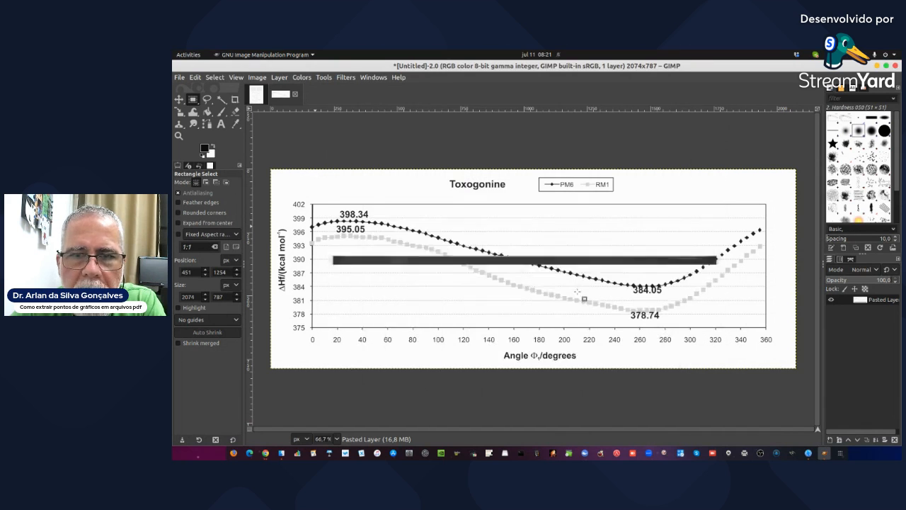
View the exported Untitled.pdf from the Documents folder in Adobe Reader, and close it after checking the chart.
left_click(282, 453)
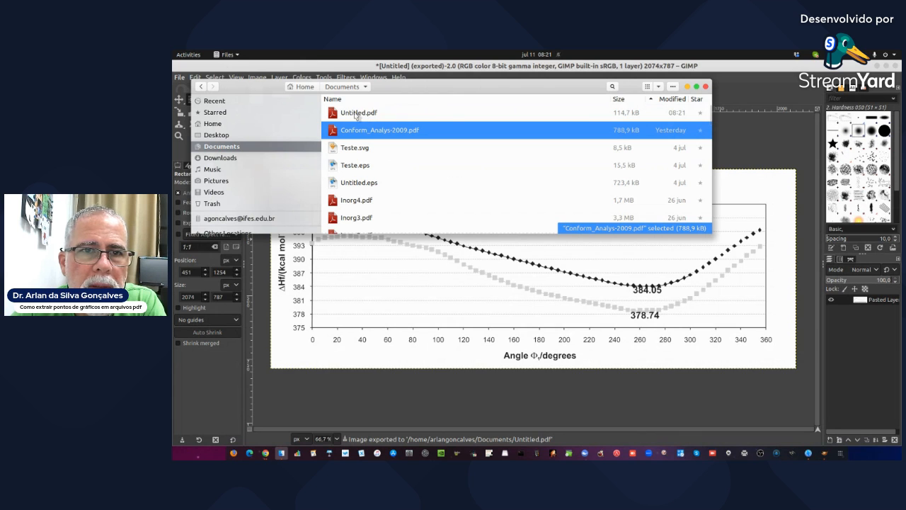
double_click(356, 114)
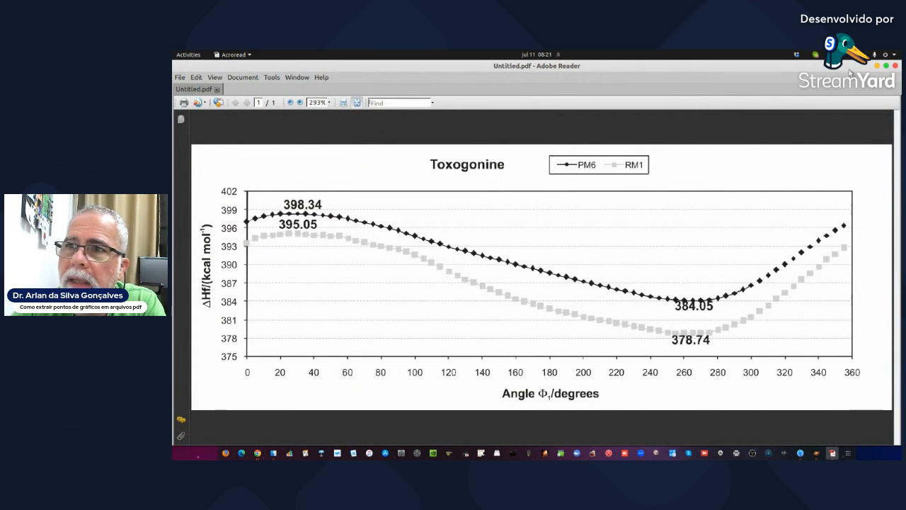
left_click(894, 65)
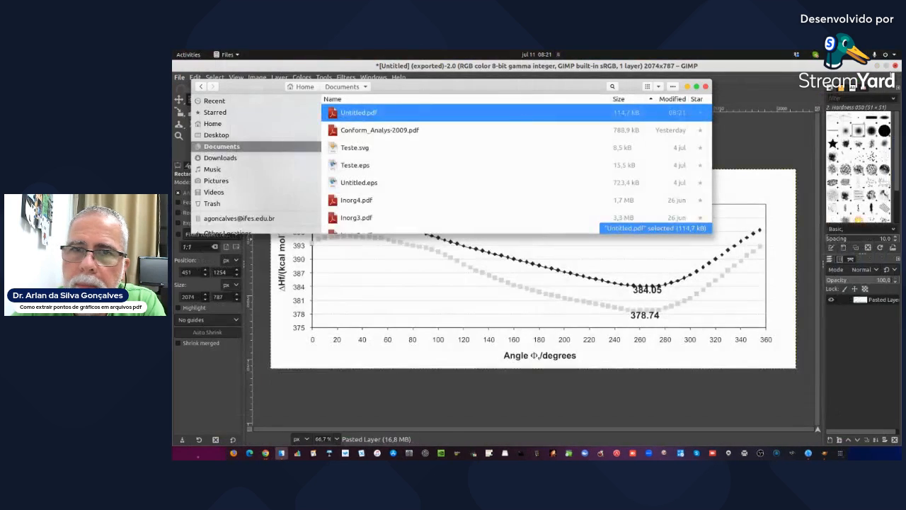
Return to GNU Image Manipulation Program and quit it, discarding the unsaved changes in both open images.
left_click(686, 88)
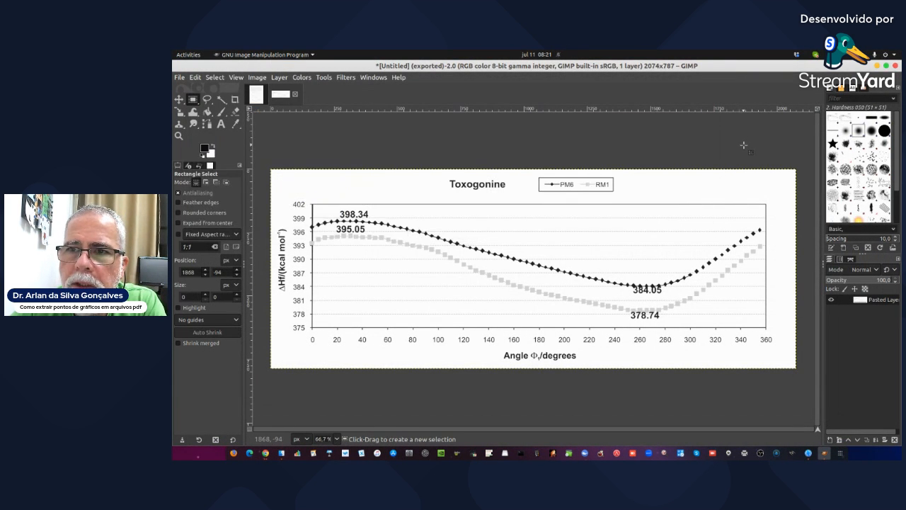
left_click(895, 66)
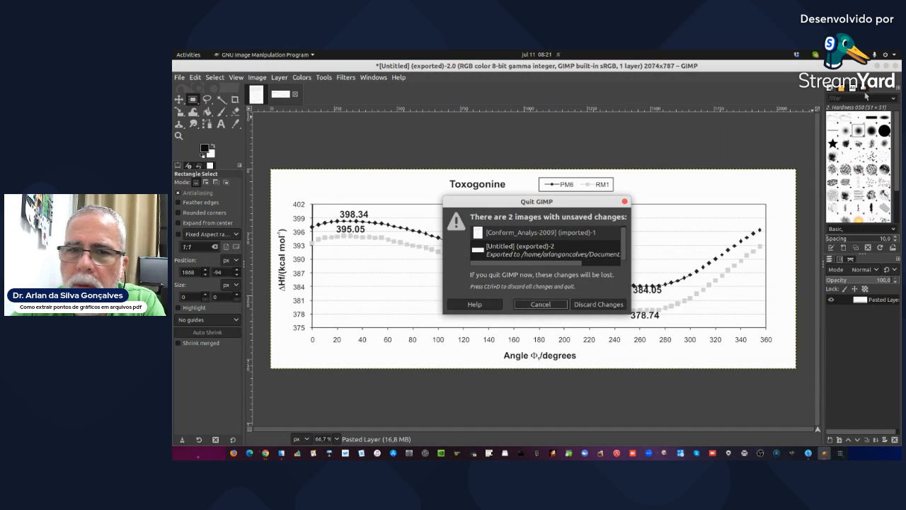
left_click(585, 306)
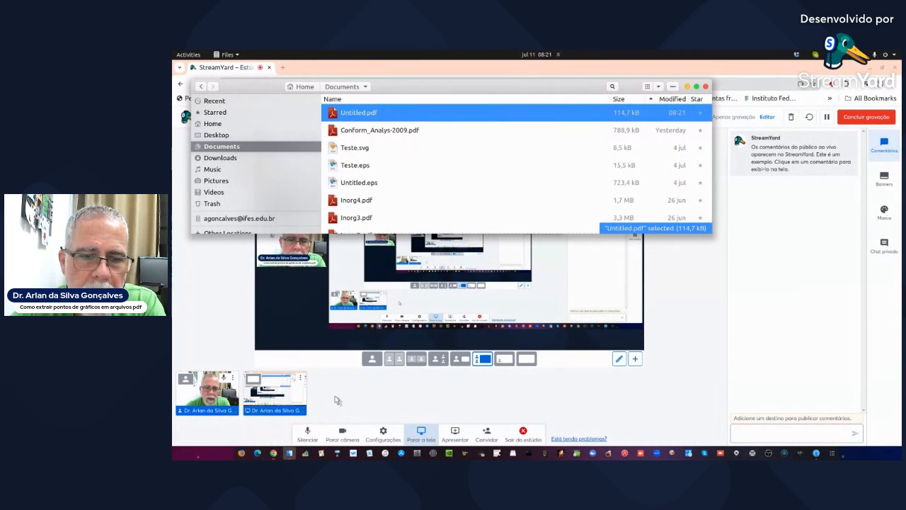
Launch WebPlotDigitizer from the bookmarked automeris.io site in Firefox, declining the page translation.
left_click(242, 453)
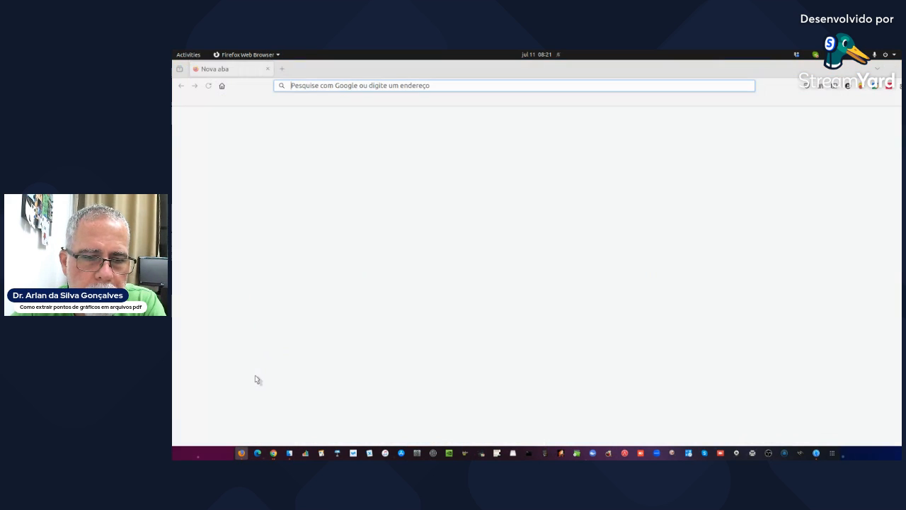
left_click(888, 86)
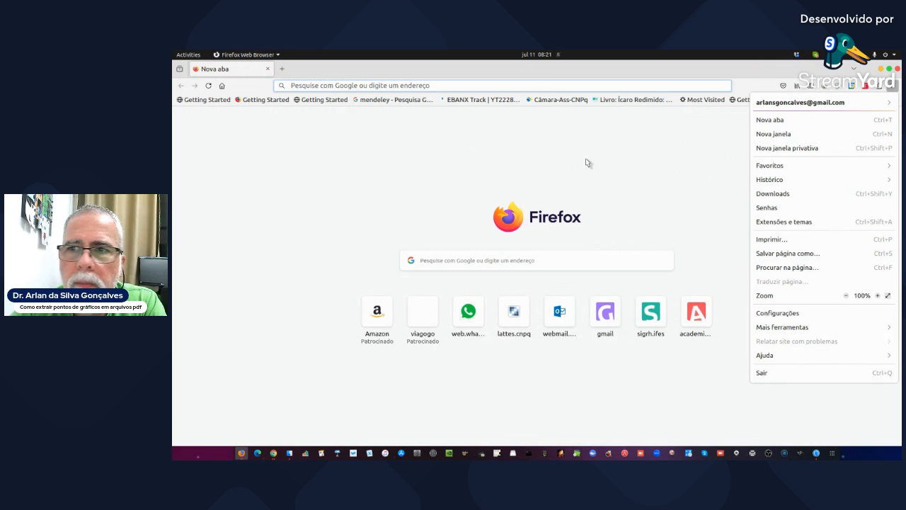
left_click(769, 168)
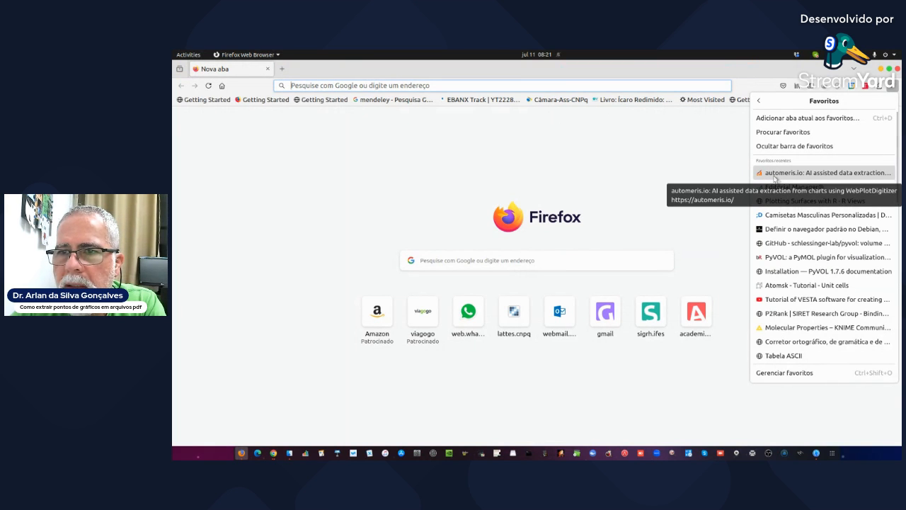
left_click(781, 174)
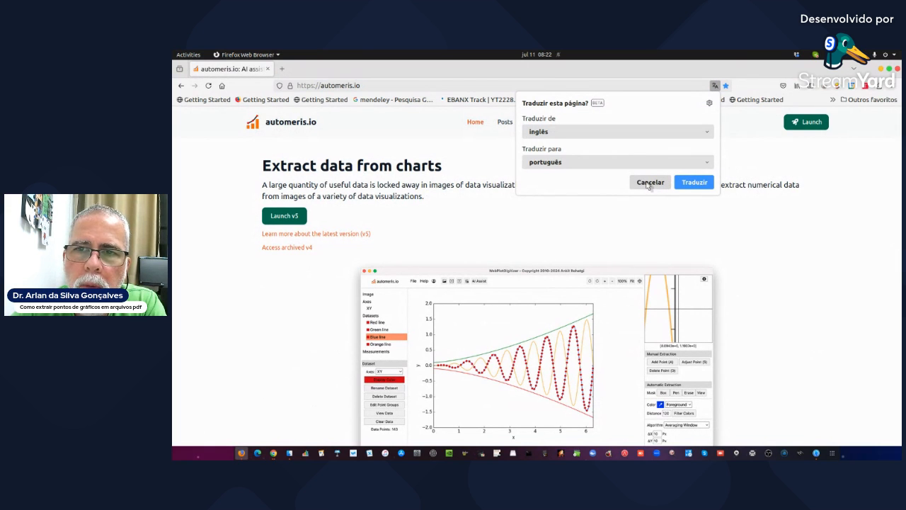
left_click(649, 184)
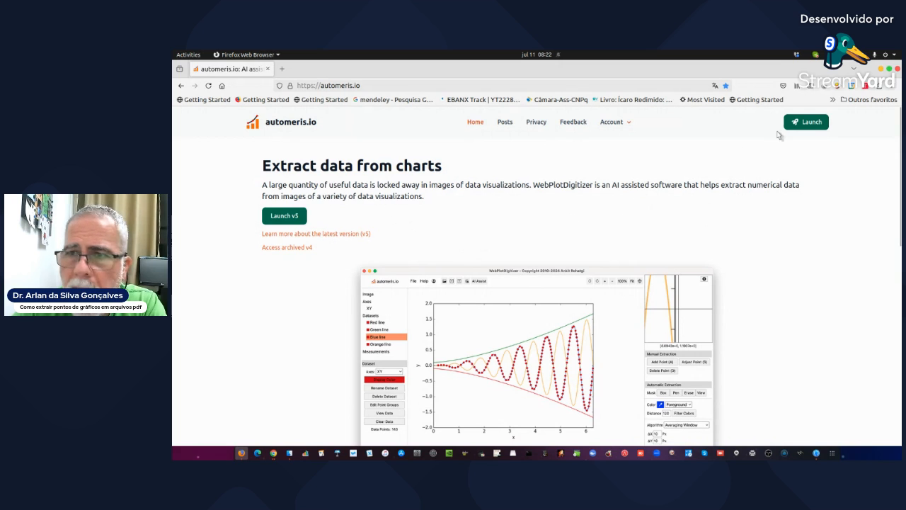
left_click(816, 126)
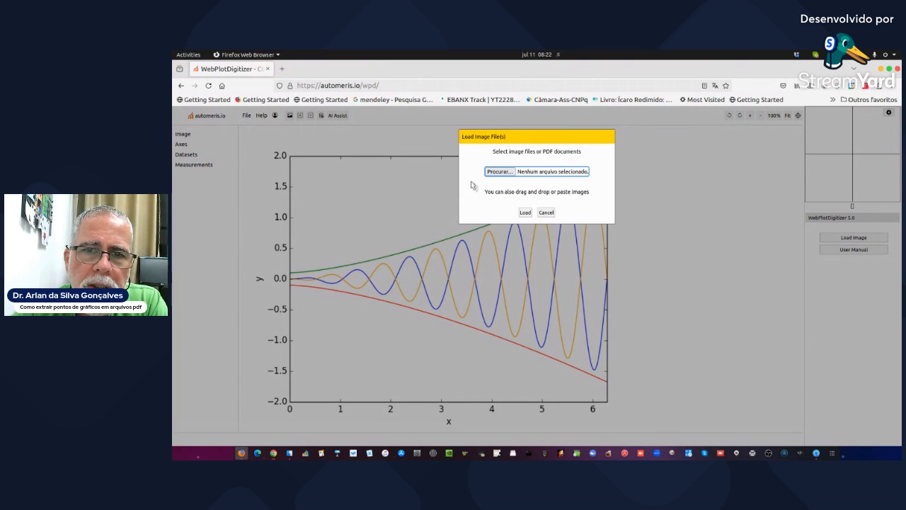
Load Untitled.pdf from the Documents folder as the chart image to digitize.
left_click(503, 174)
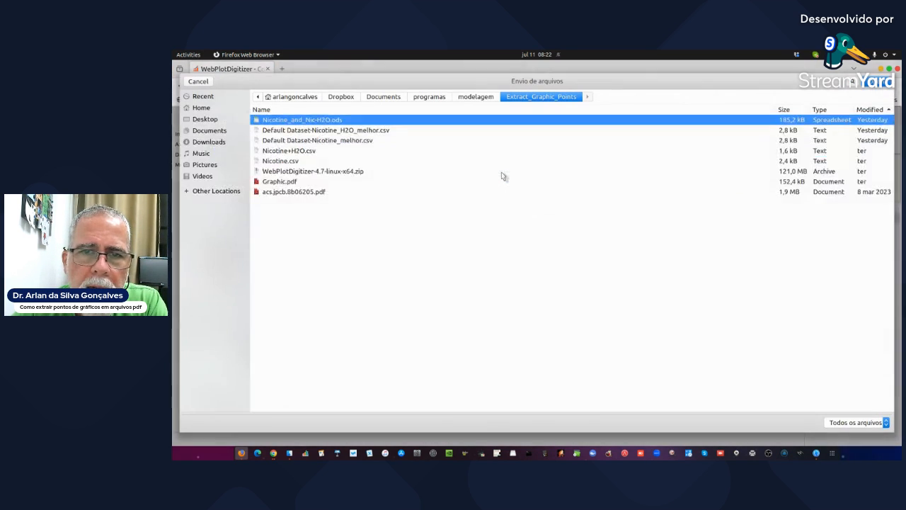
left_click(210, 130)
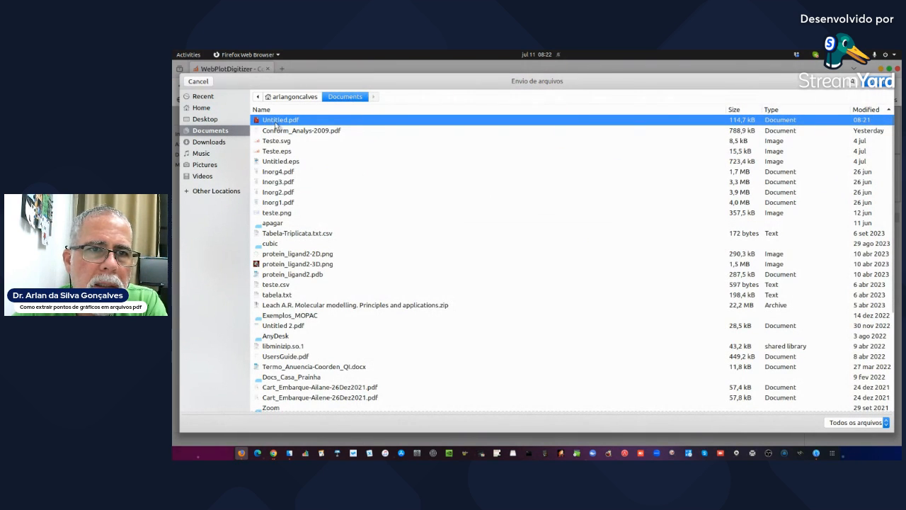
left_click(879, 87)
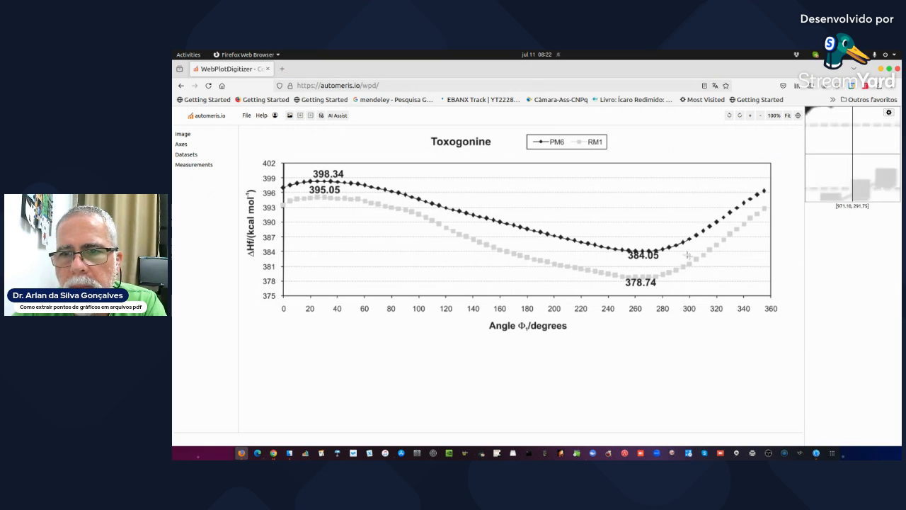
left_click(185, 154)
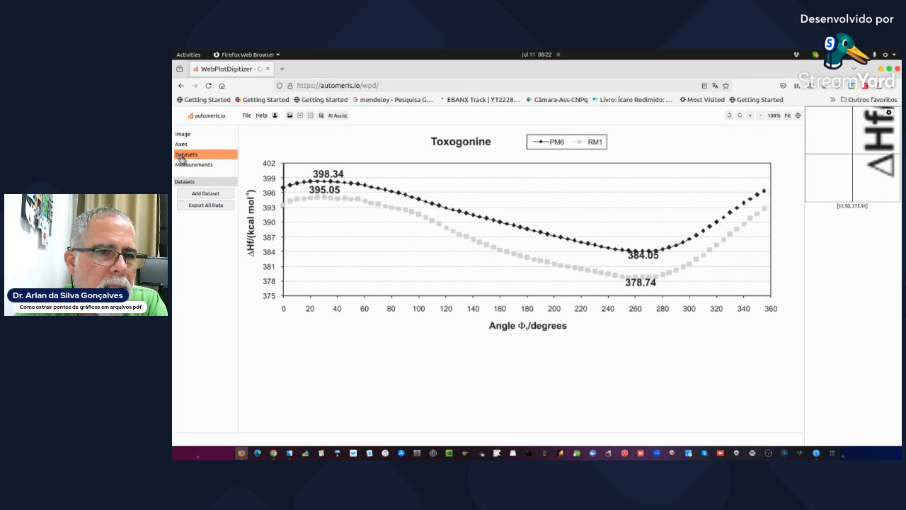
left_click(189, 164)
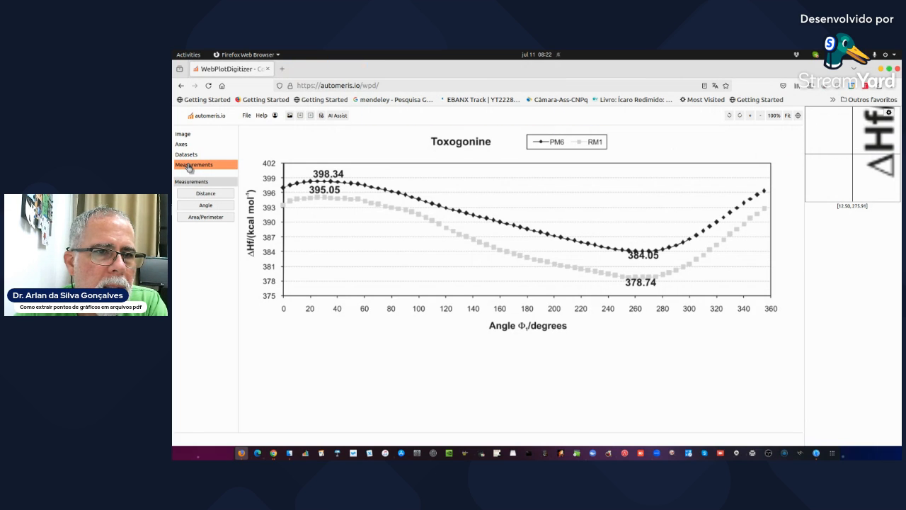
left_click(185, 145)
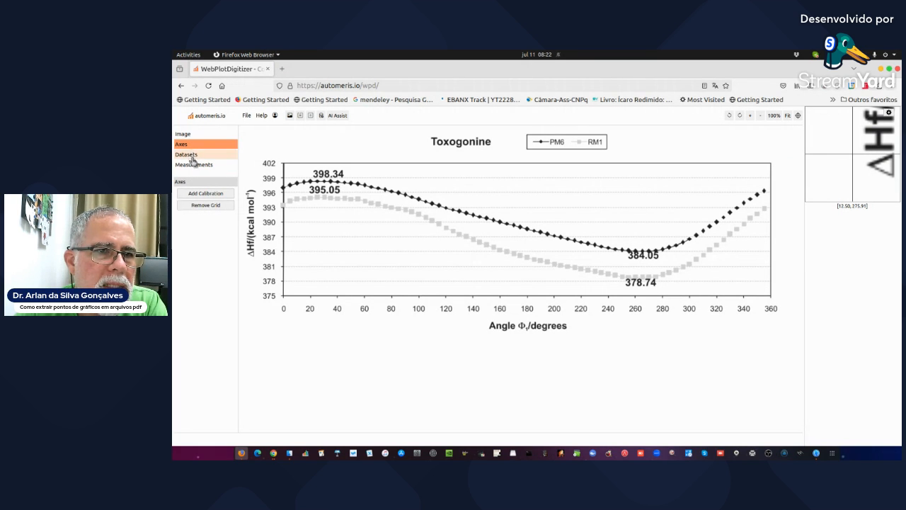
left_click(190, 157)
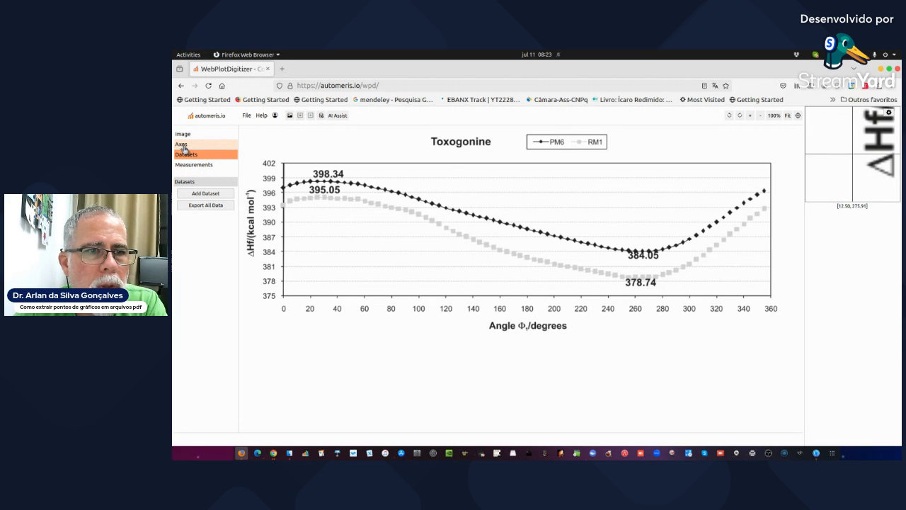
Add a 2D XY axes calibration, marking X1 and Y1 at the chart's origin, X2 at the 360 tick and Y2 at the 402 tick.
left_click(182, 146)
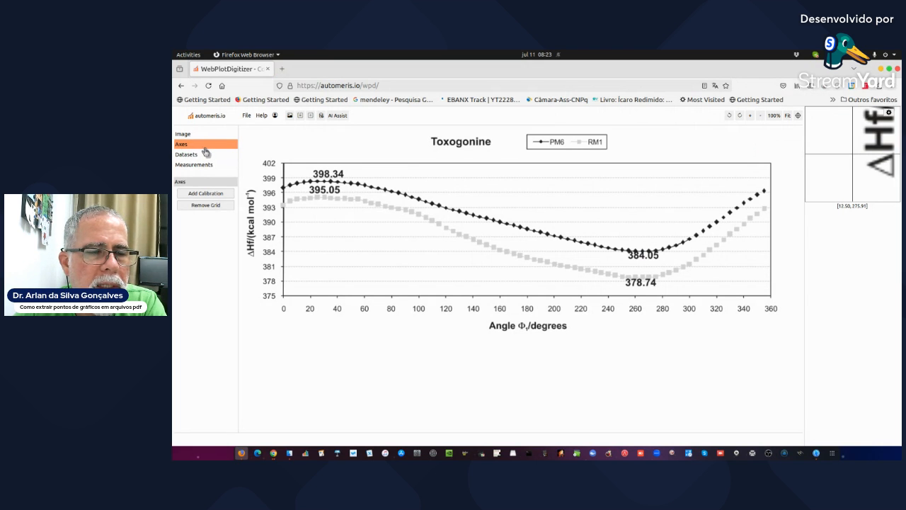
left_click(206, 193)
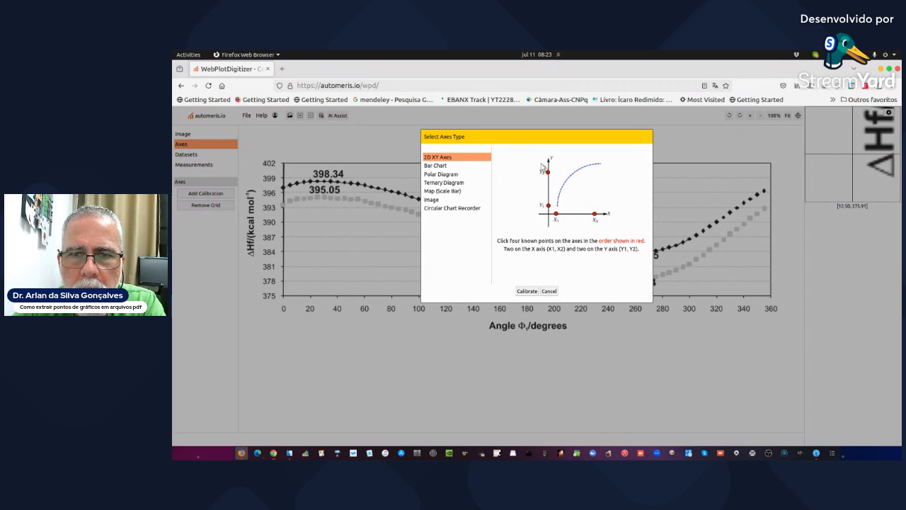
left_click(527, 291)
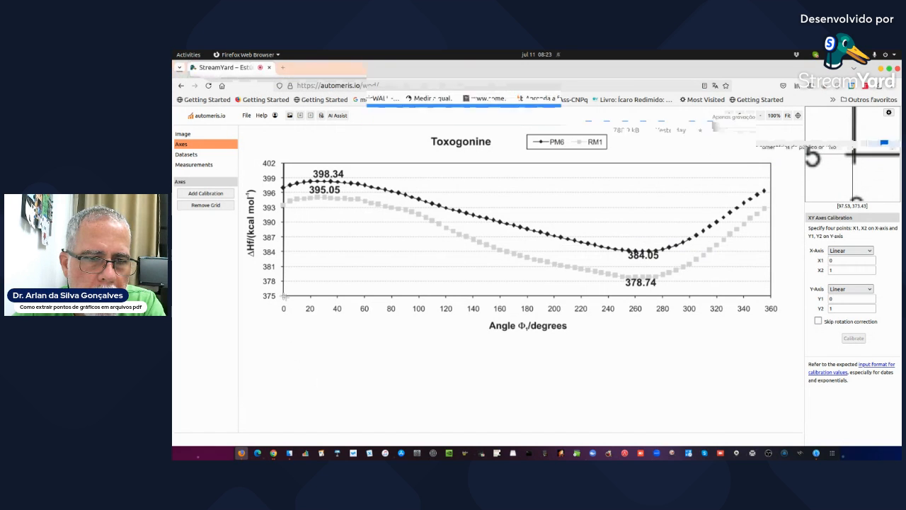
left_click(283, 296)
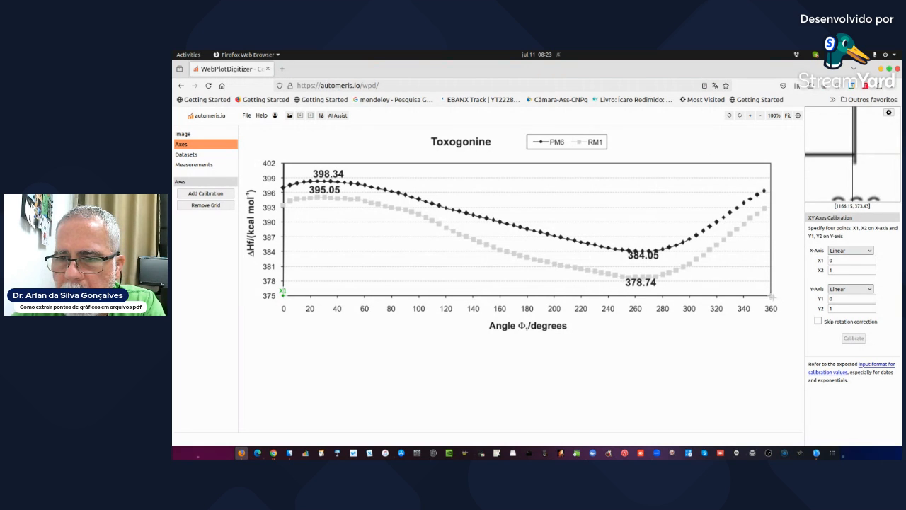
left_click(771, 295)
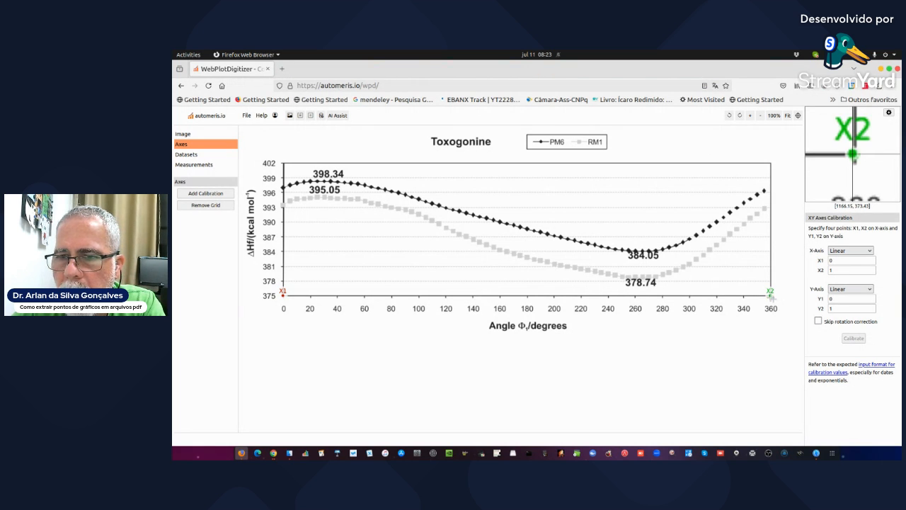
left_click(282, 294)
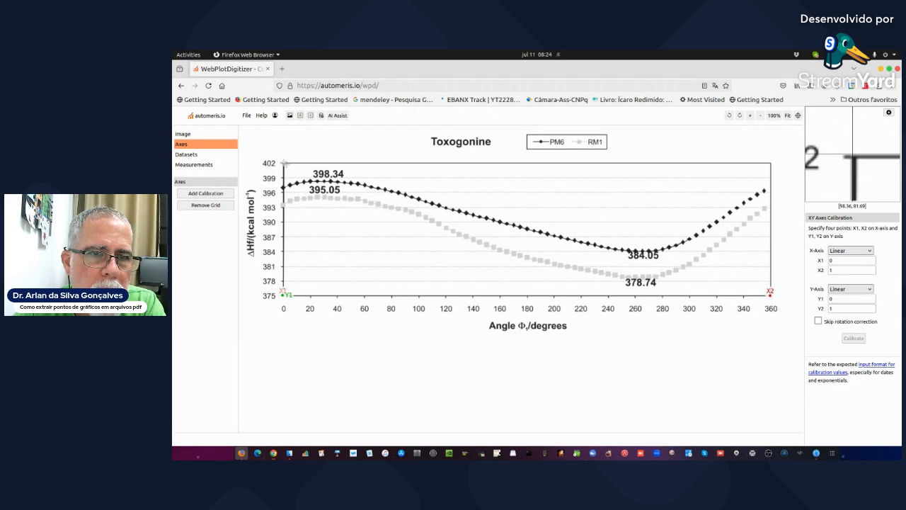
left_click(283, 163)
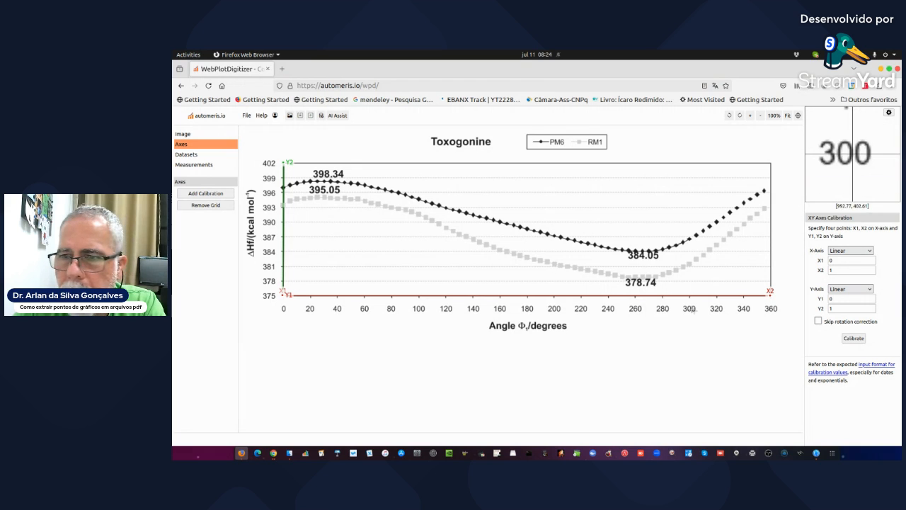
Set the calibration values to 360 for X2, 375 for Y1 and 402 for Y2.
left_click(842, 270)
key("BackSpace")
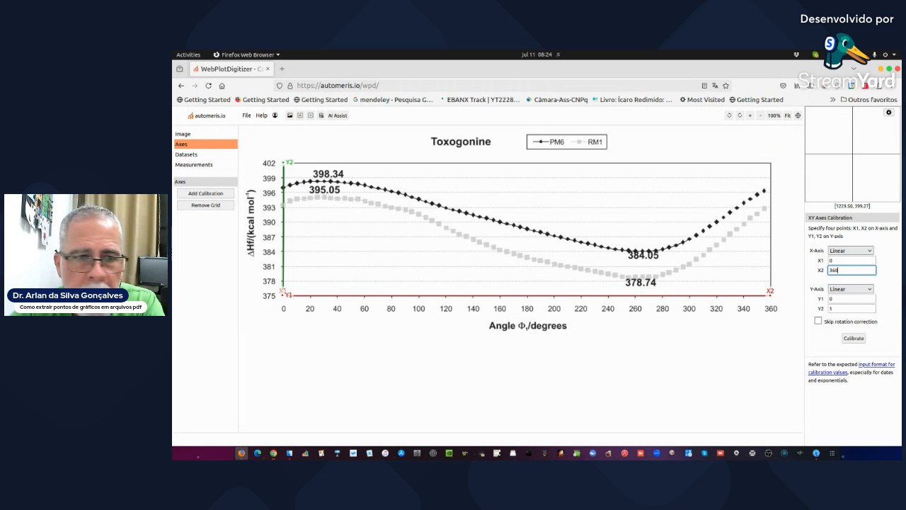
type("360")
left_click(840, 299)
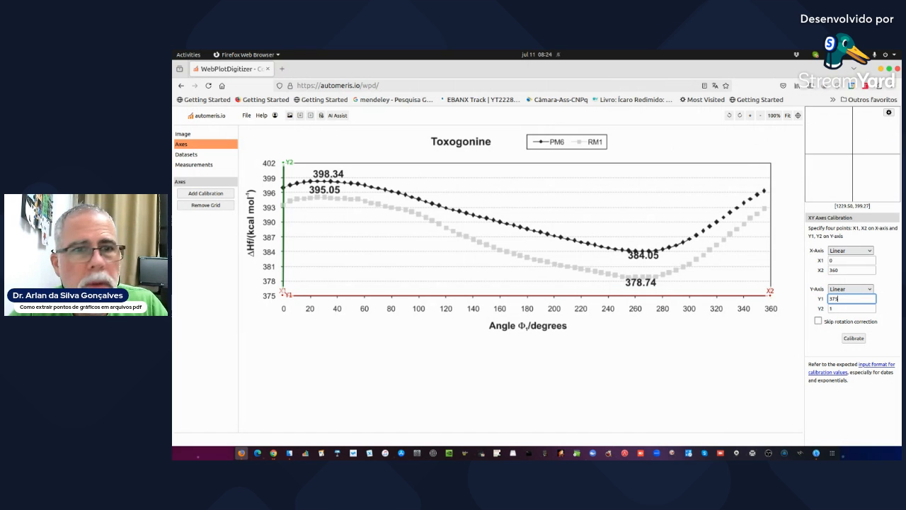
left_click(842, 308)
key("BackSpace")
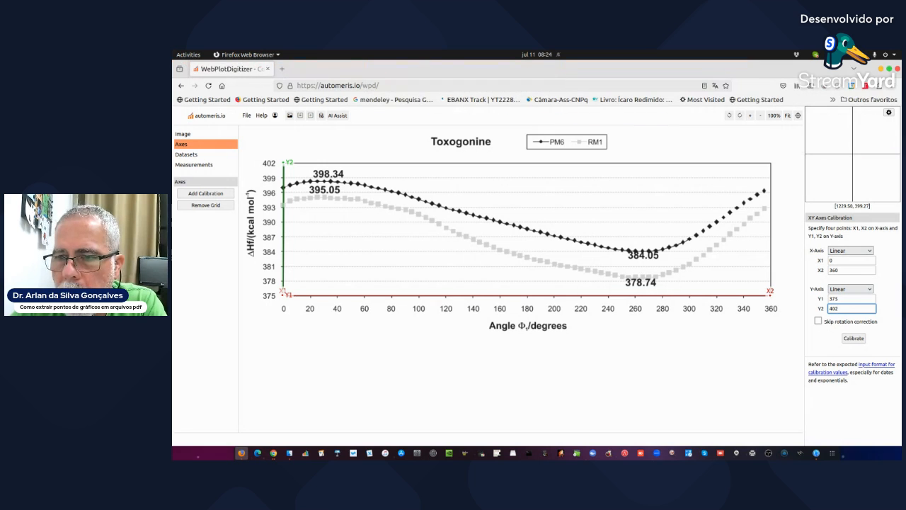
Complete the XY axes calibration with the entered values.
left_click(855, 338)
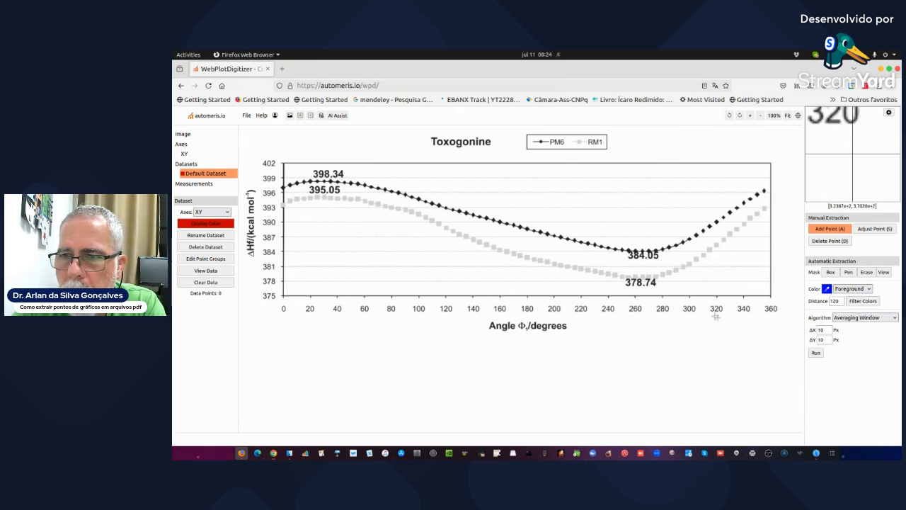
left_click(848, 272)
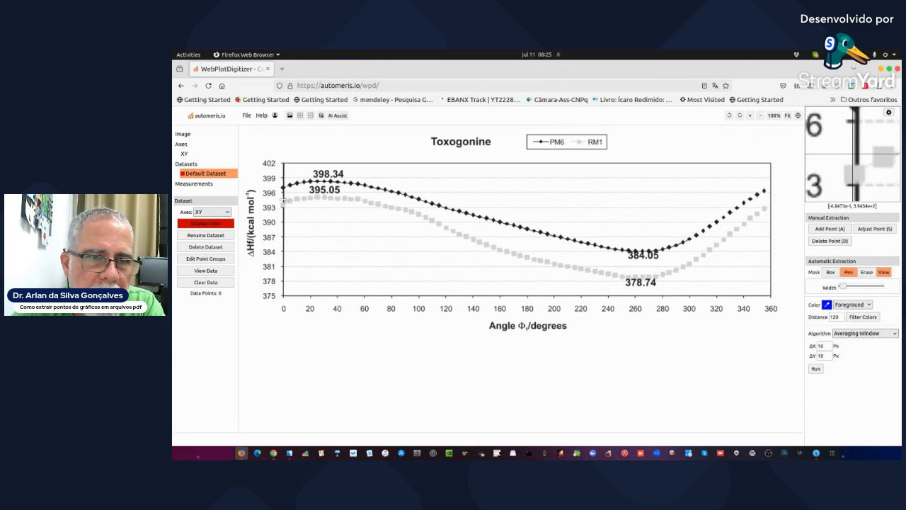
left_click_drag(283, 187, 290, 184)
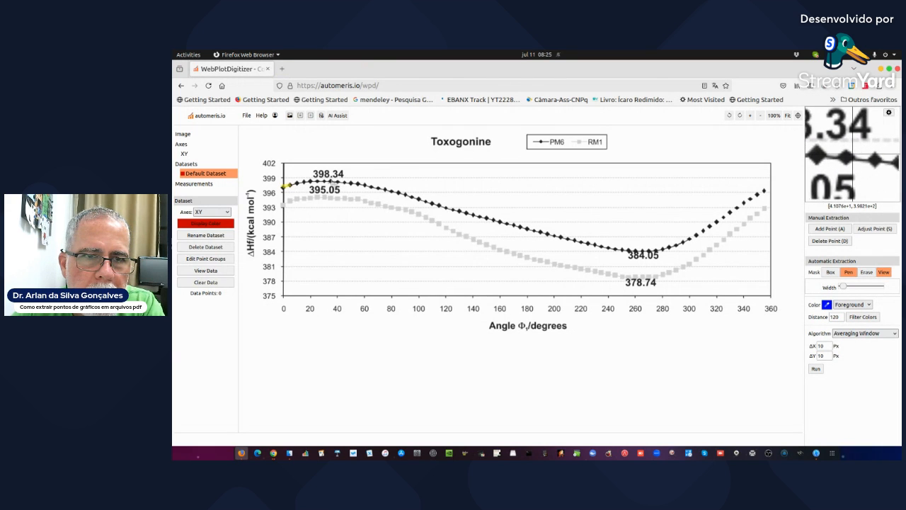
mouse_move(289, 185)
left_mouse_down()
mouse_move(388, 190)
mouse_move(561, 238)
mouse_move(676, 249)
mouse_move(666, 252)
left_mouse_up()
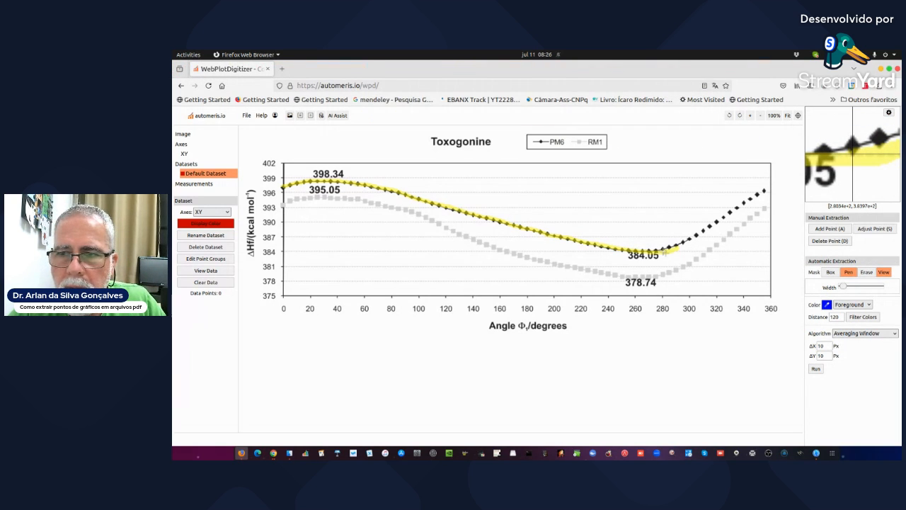
left_click(865, 273)
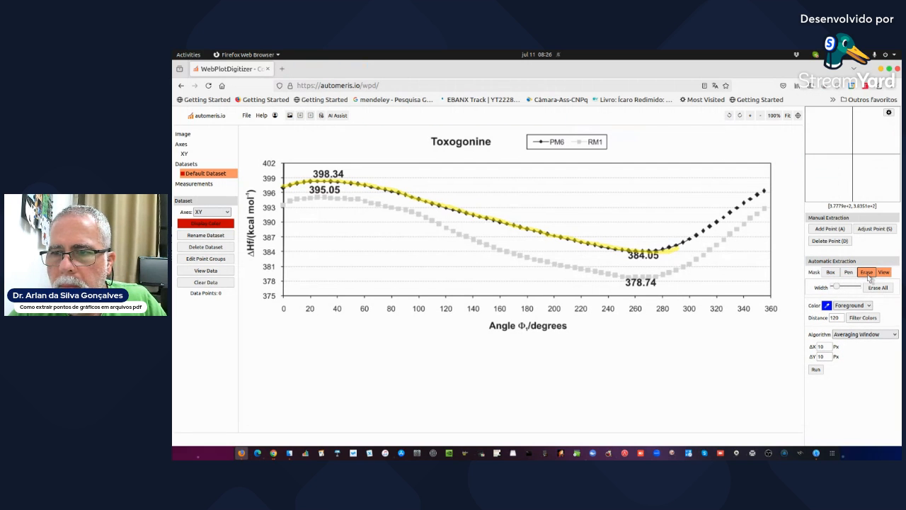
left_click(878, 287)
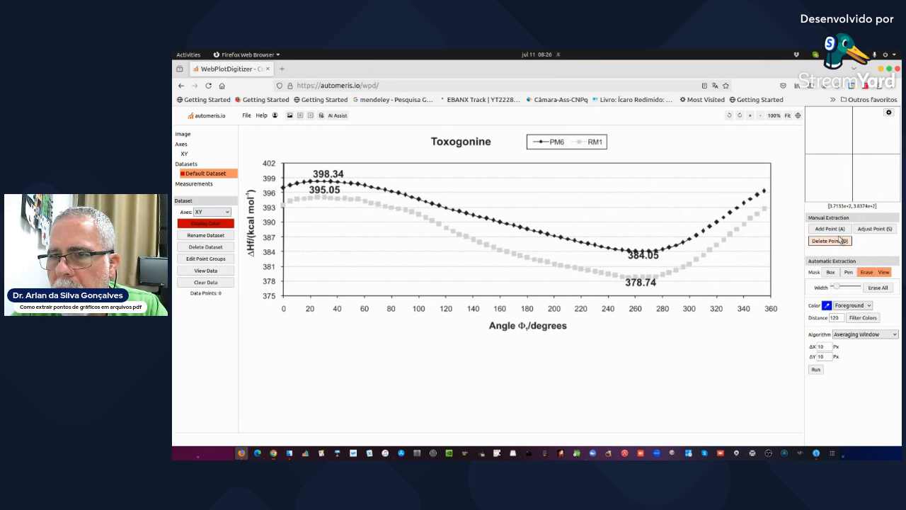
Manually add data points along the black PM6 curve about every 10 degrees, from 0 up to its last marker near 355 degrees.
left_click(837, 231)
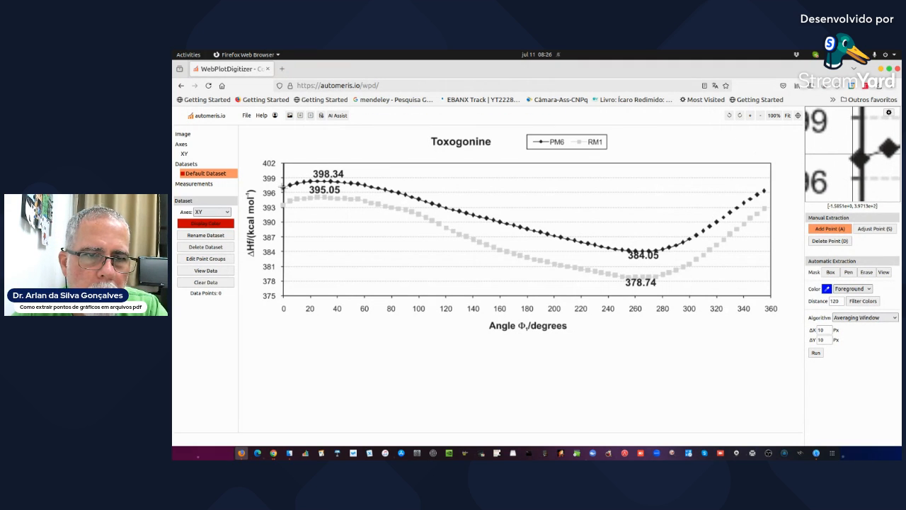
left_click(283, 187)
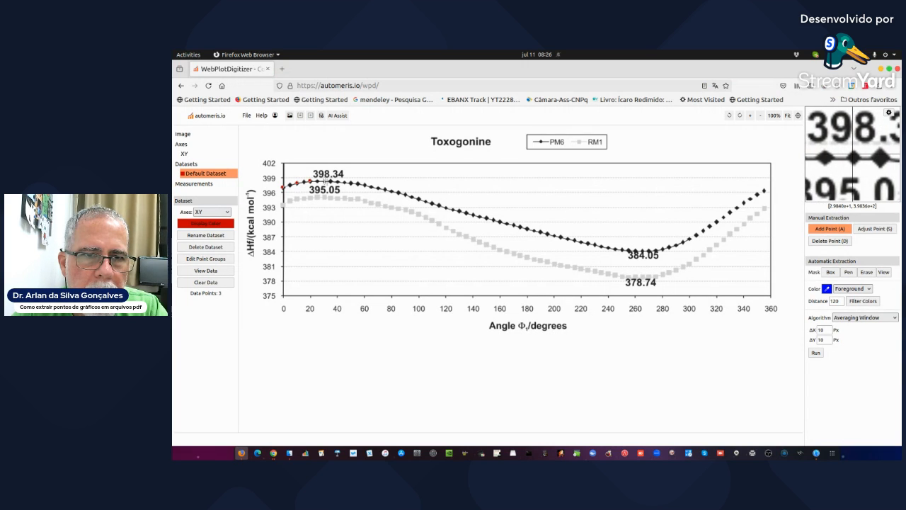
left_click(337, 182)
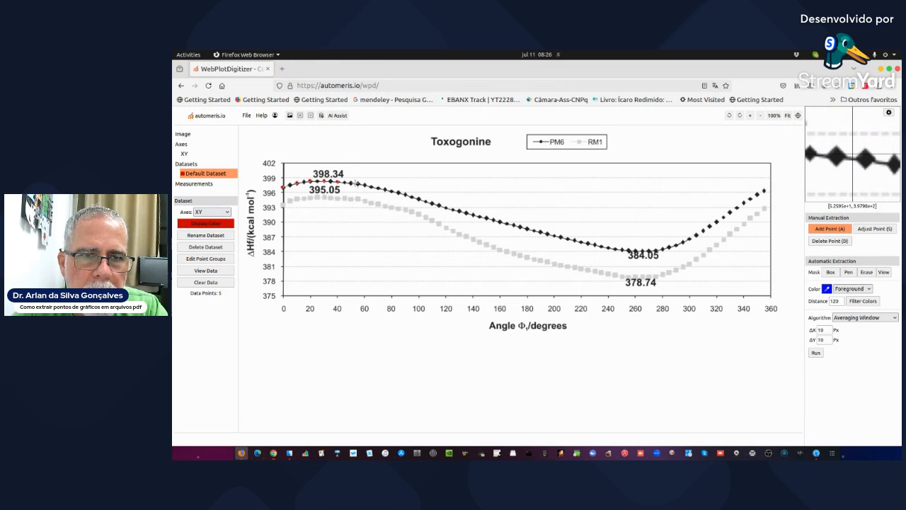
left_click(352, 184)
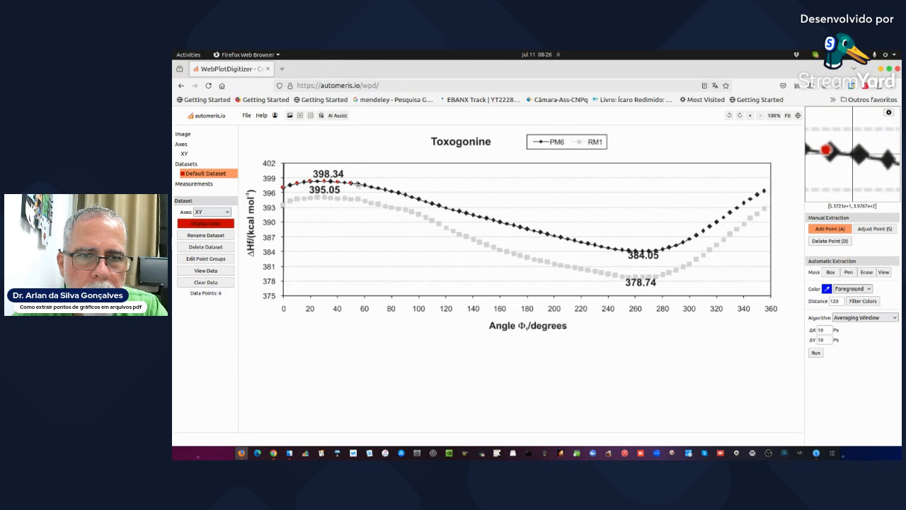
left_click(364, 186)
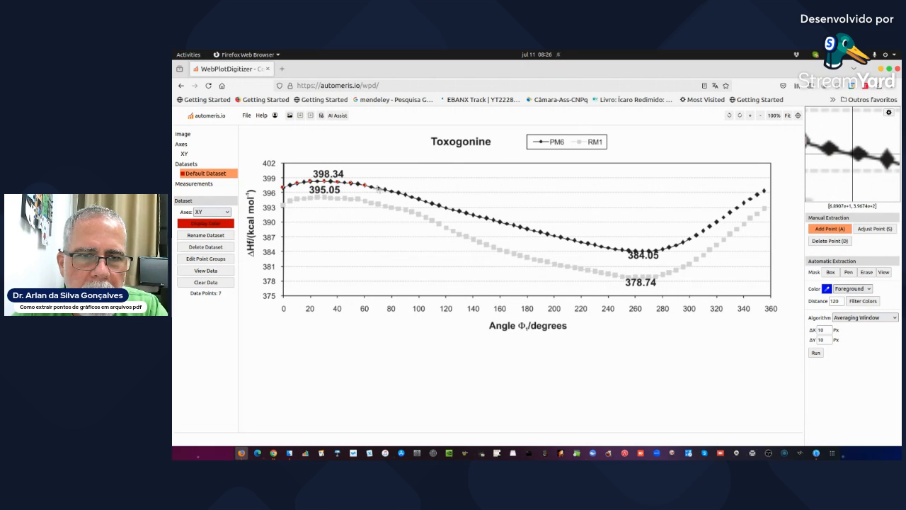
left_click(378, 189)
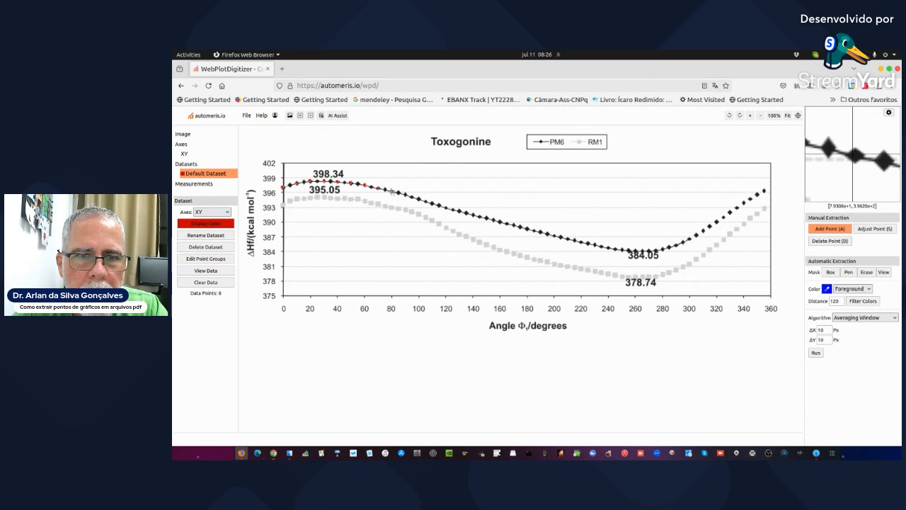
left_click(406, 195)
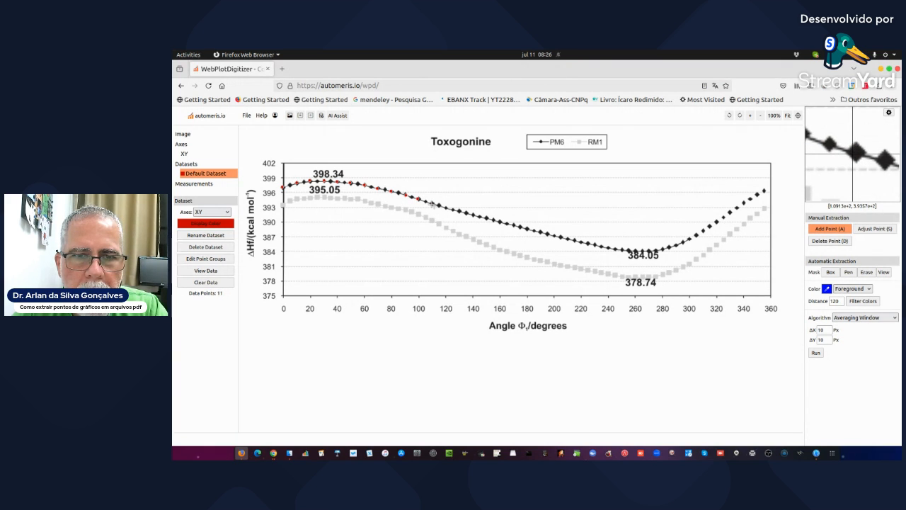
left_click(432, 204)
left_click(447, 208)
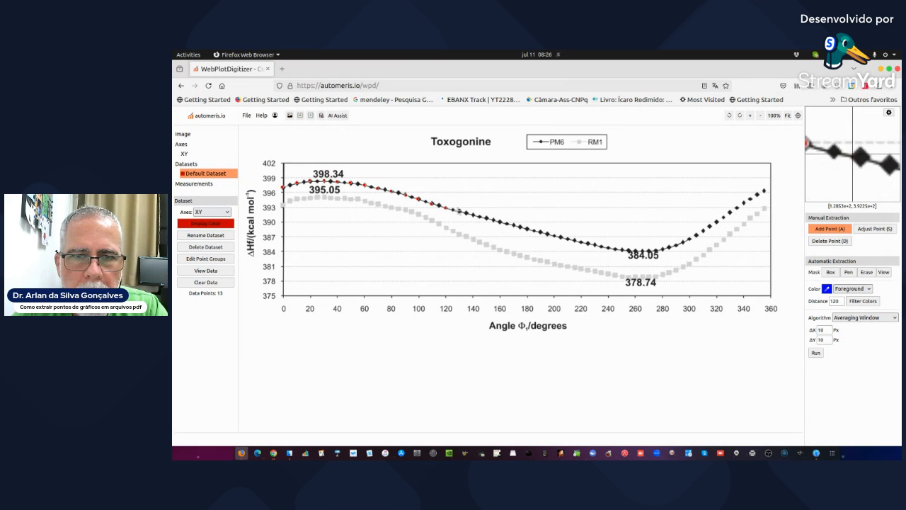
left_click(460, 211)
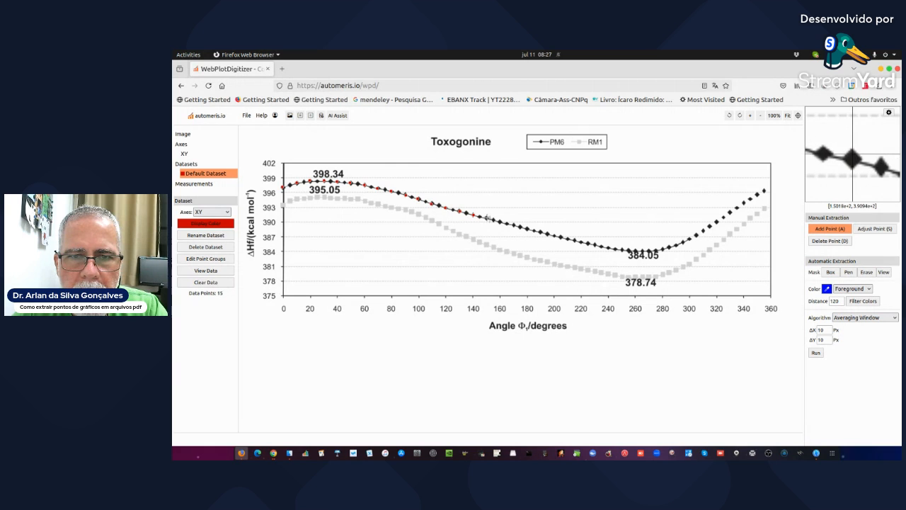
left_click(490, 219)
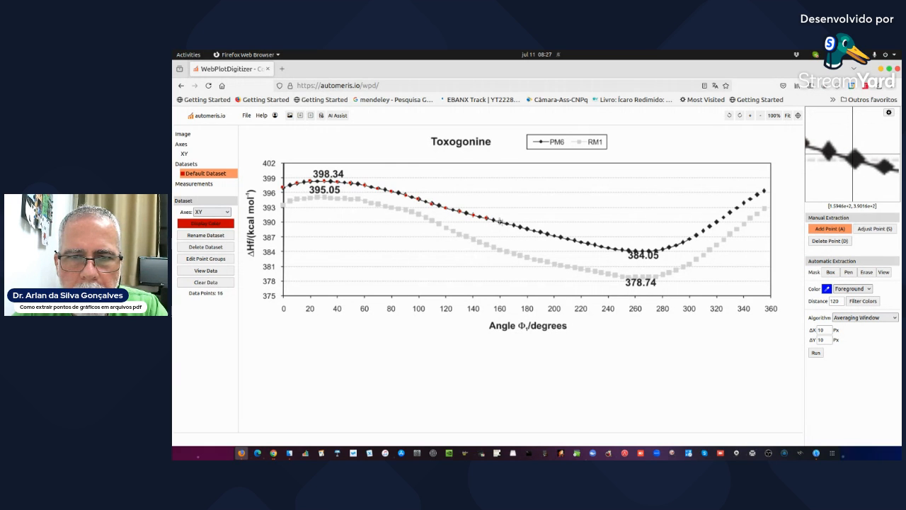
left_click(500, 221)
left_click(515, 225)
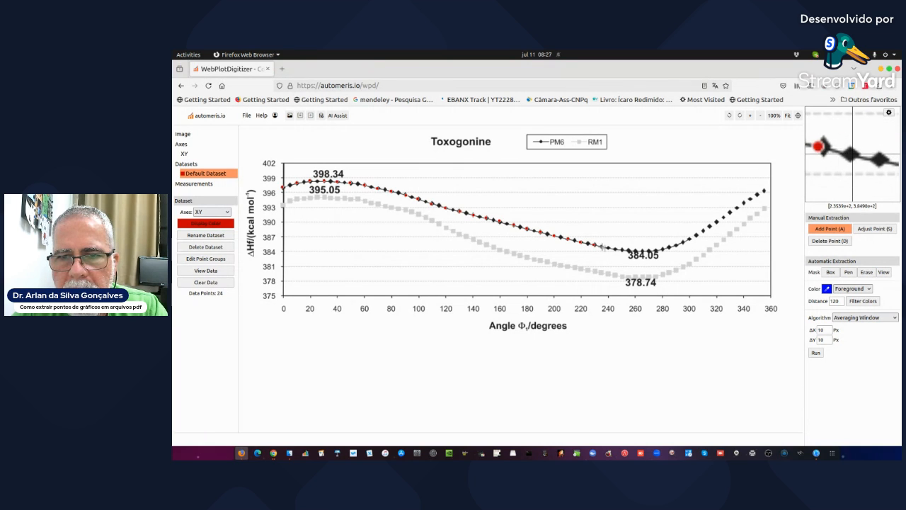
left_click(607, 248)
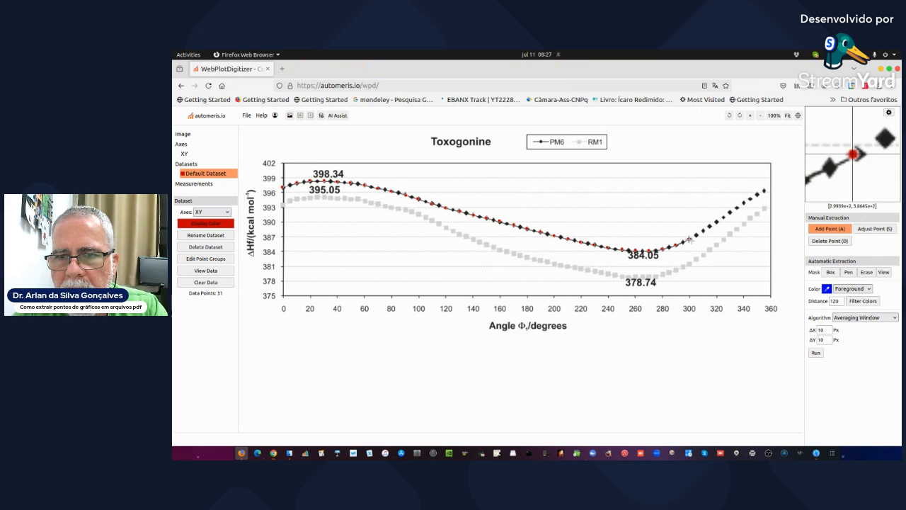
left_click(691, 239)
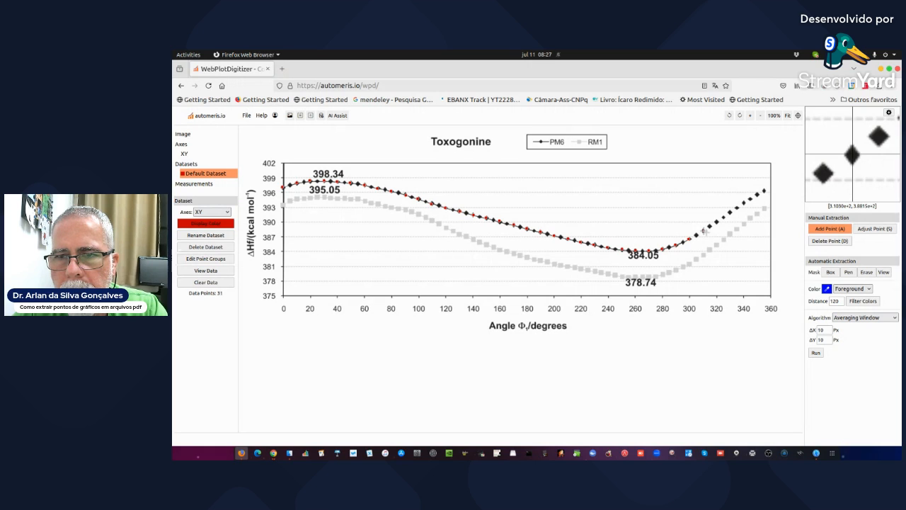
left_click(704, 231)
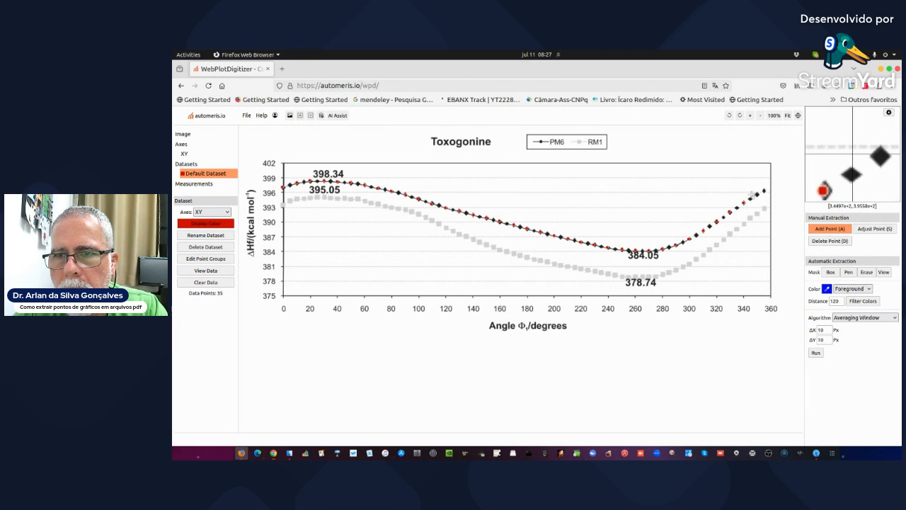
left_click(757, 194)
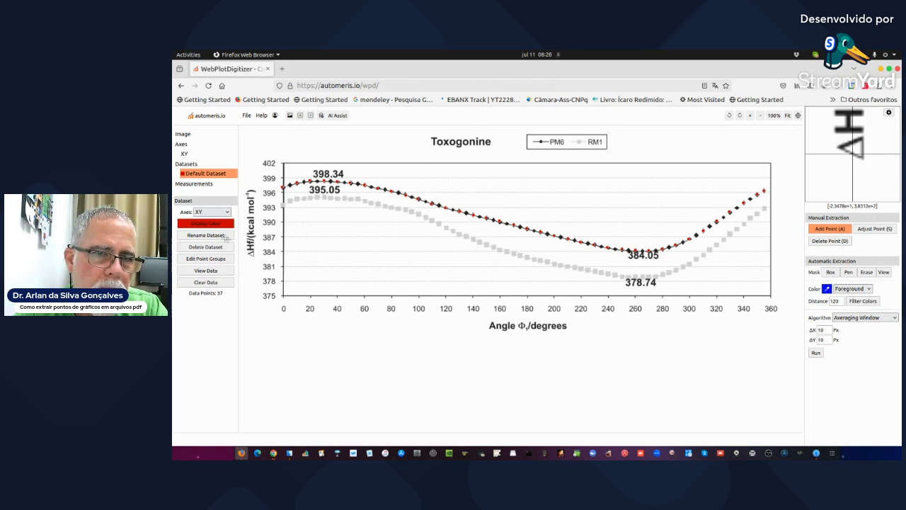
View the acquired data of the Default Dataset and download it as a CSV file.
left_click(202, 272)
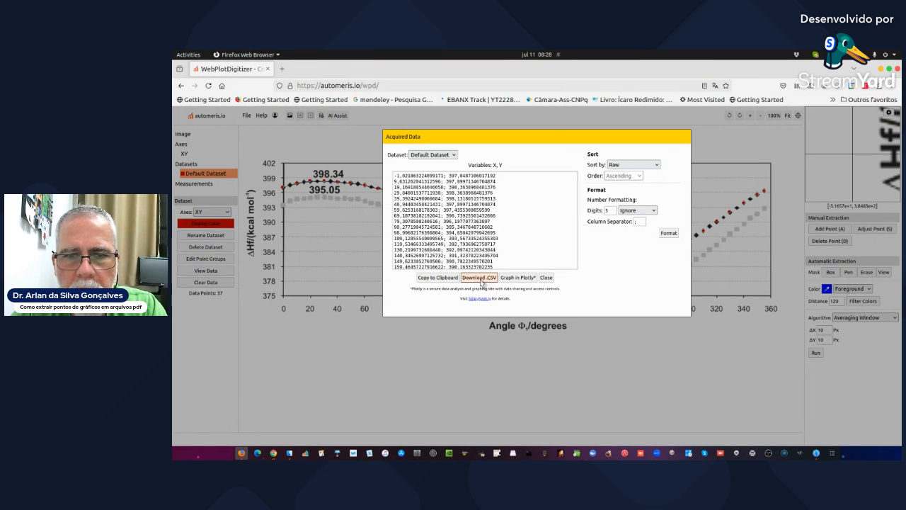
left_click(485, 278)
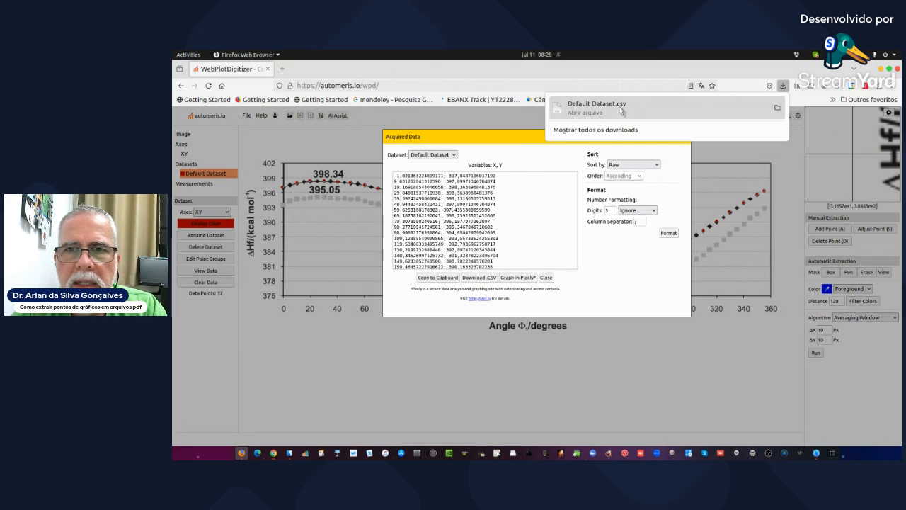
Open Default Dataset.csv from the Downloads folder in LibreOffice Calc, importing it with space as the separator, and dismiss the startup tip.
left_click(289, 453)
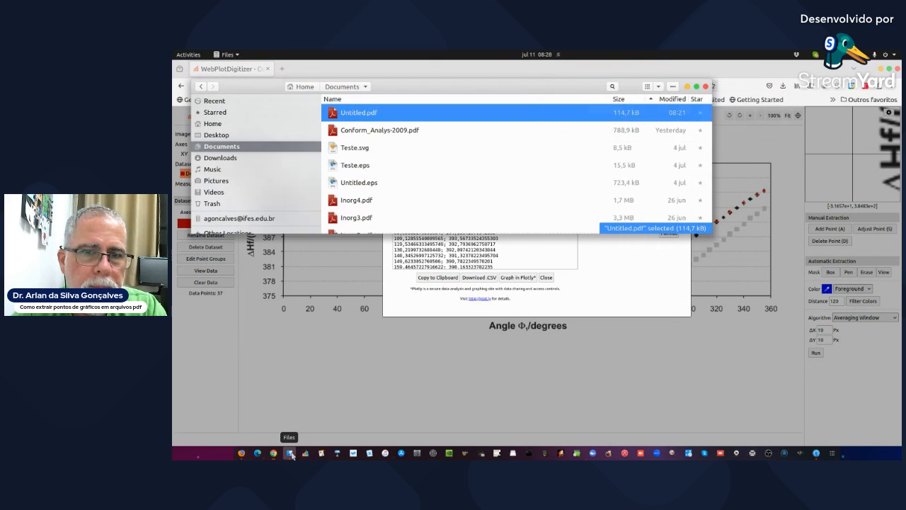
left_click(244, 158)
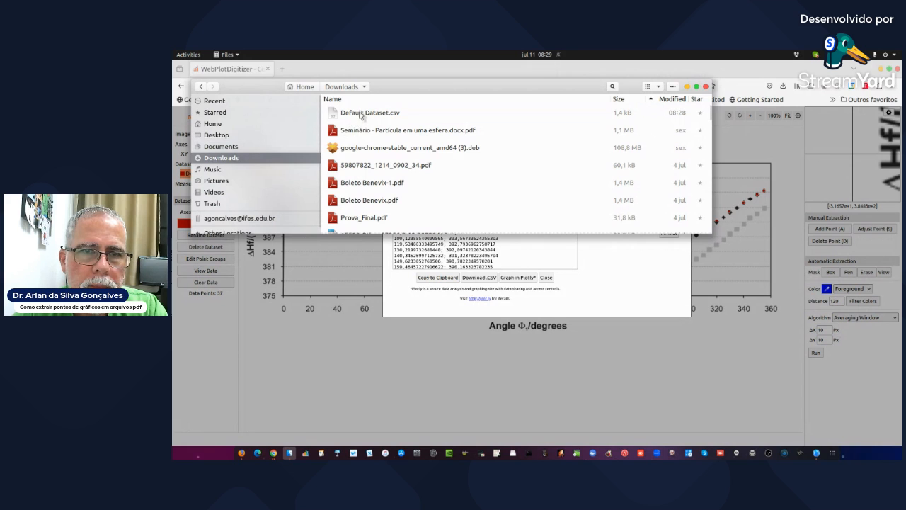
double_click(360, 115)
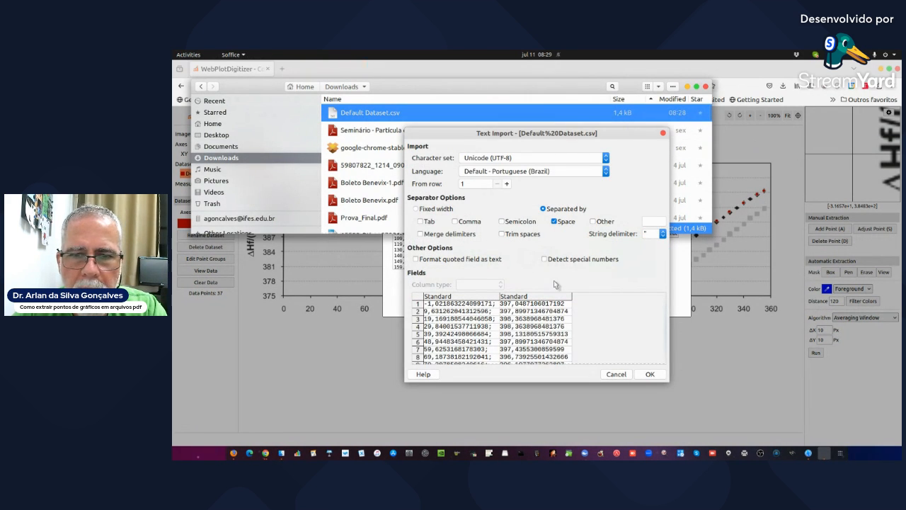
left_click(651, 374)
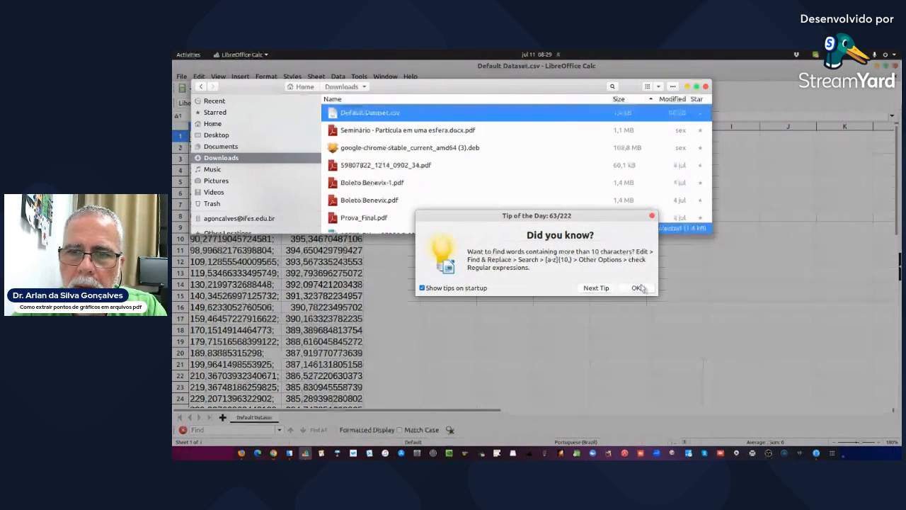
left_click(636, 287)
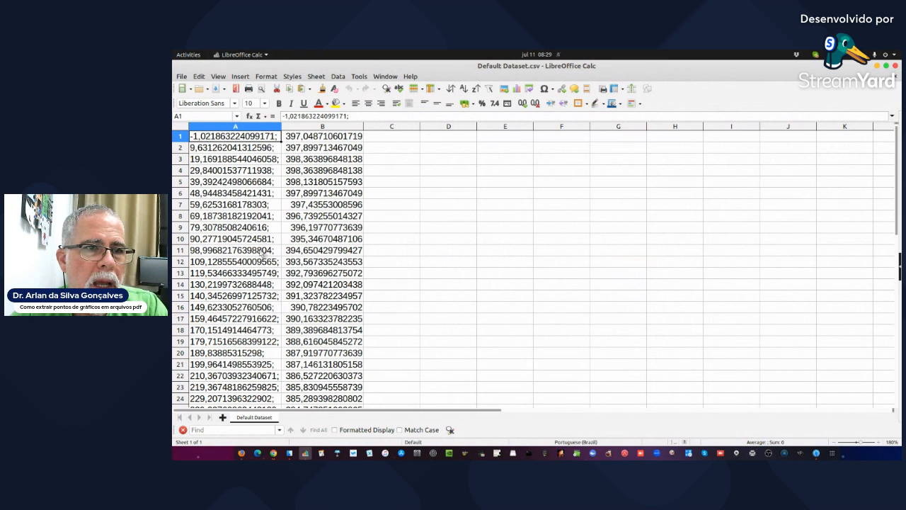
Look through the imported coordinates, checking how the column A values in rows 2 to 6 are written.
scroll(259, 230, "down", 4)
scroll(260, 227, "up", 4)
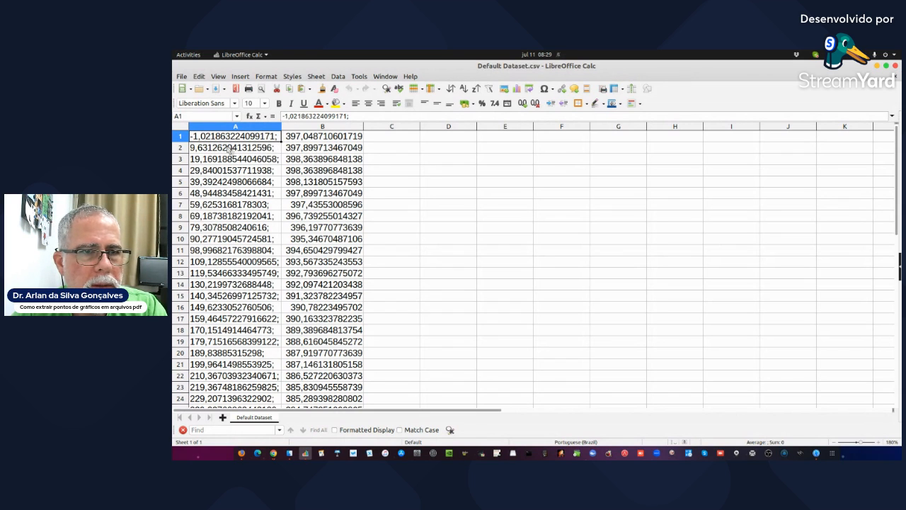
left_click(269, 149)
left_click(267, 160)
left_click(266, 171)
left_click(267, 183)
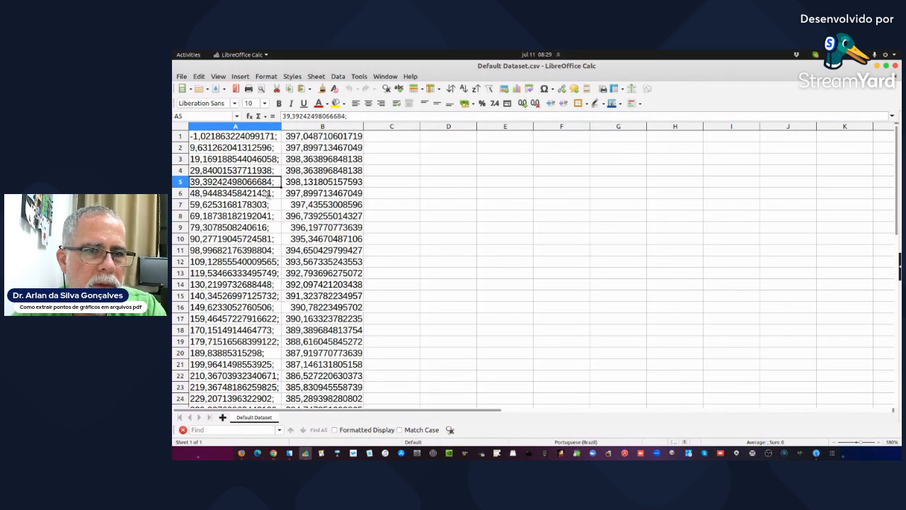
left_click(267, 193)
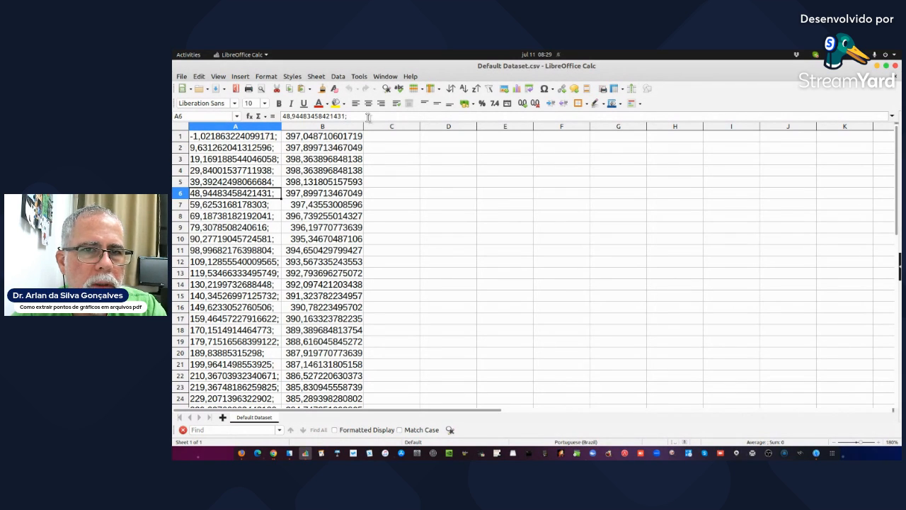
scroll(259, 301, "down", 6)
scroll(262, 292, "up", 6)
left_click(455, 185)
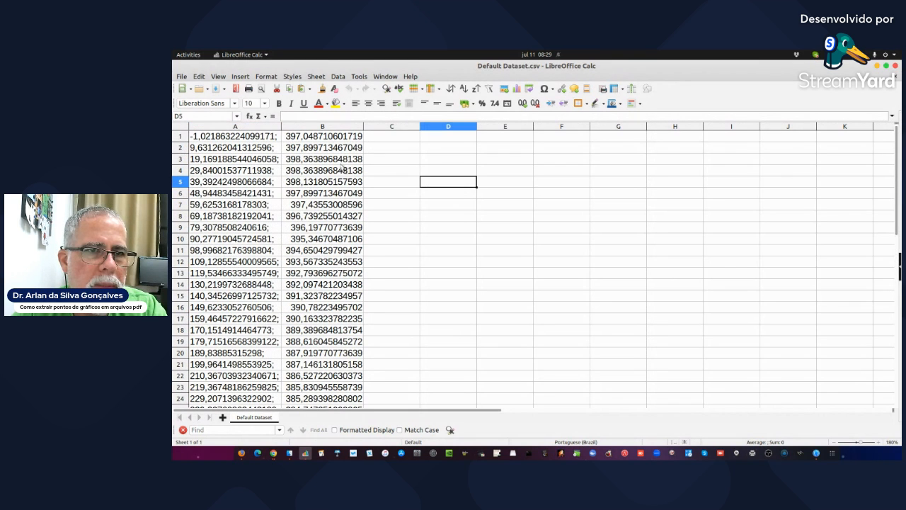
Find and replace every semicolon in column A with nothing, limited to the current selection, and close the results.
left_click(236, 128)
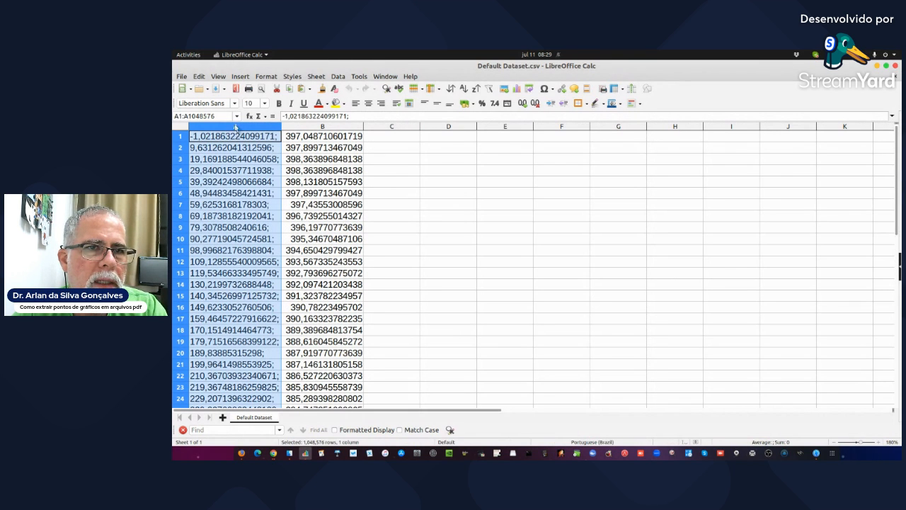
left_click(199, 76)
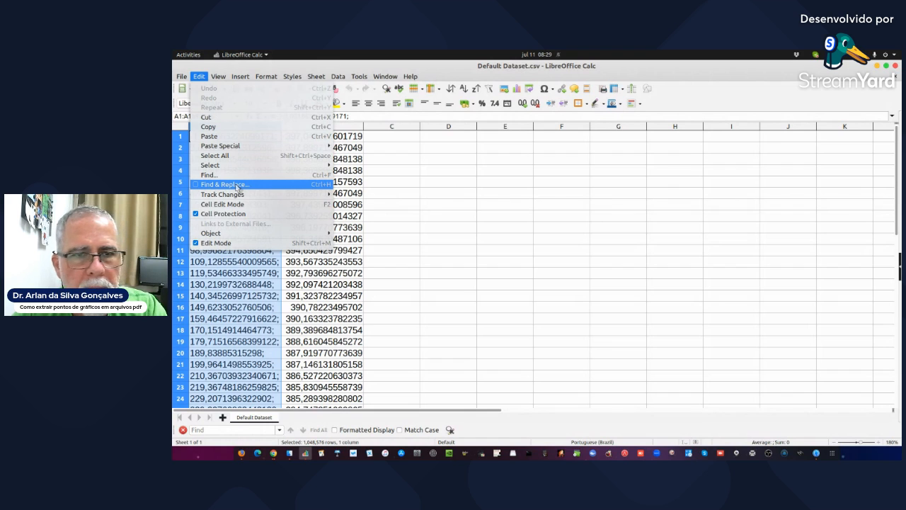
left_click(222, 184)
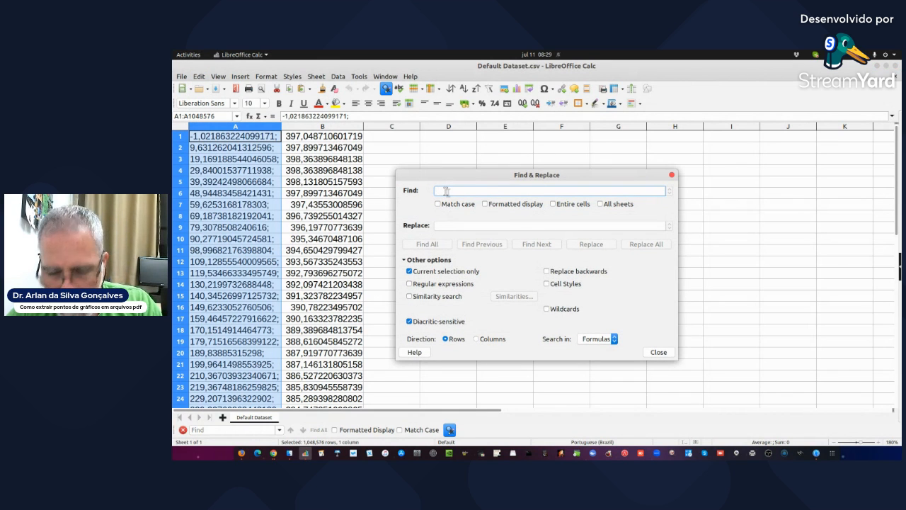
type(";")
left_click(447, 226)
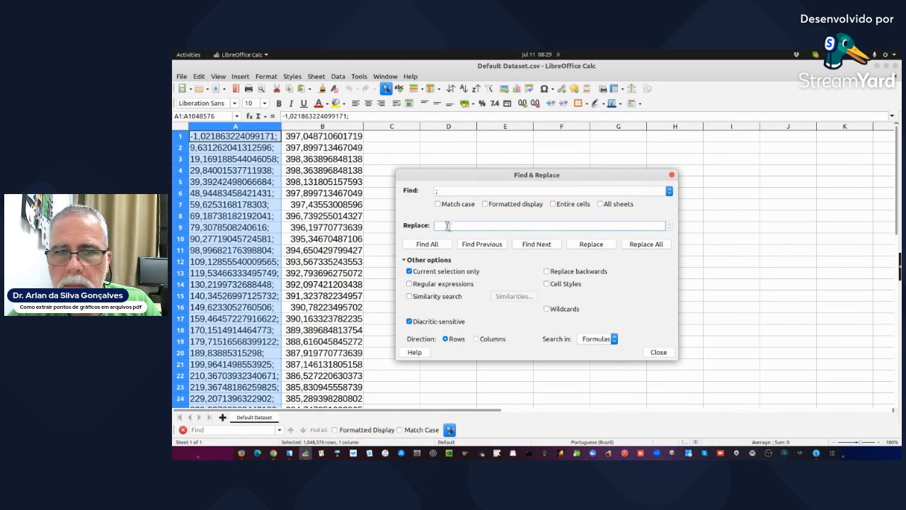
left_click(639, 244)
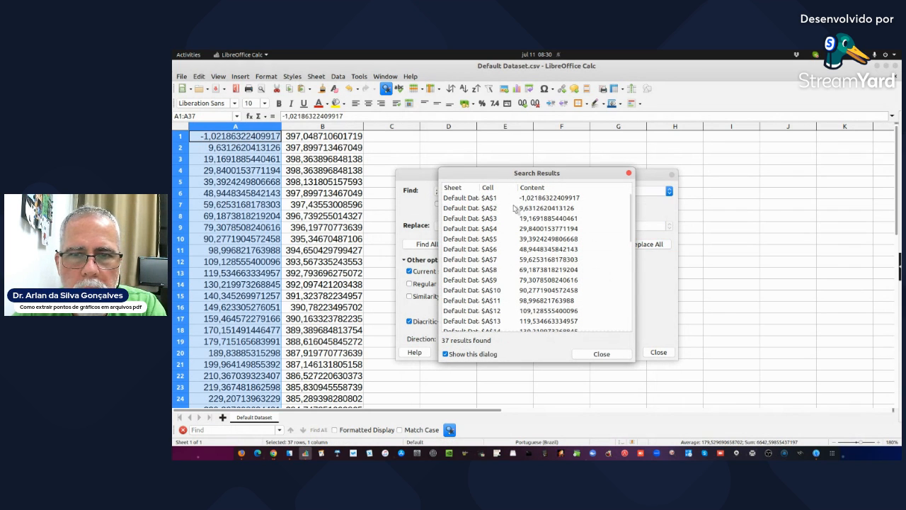
left_click(600, 357)
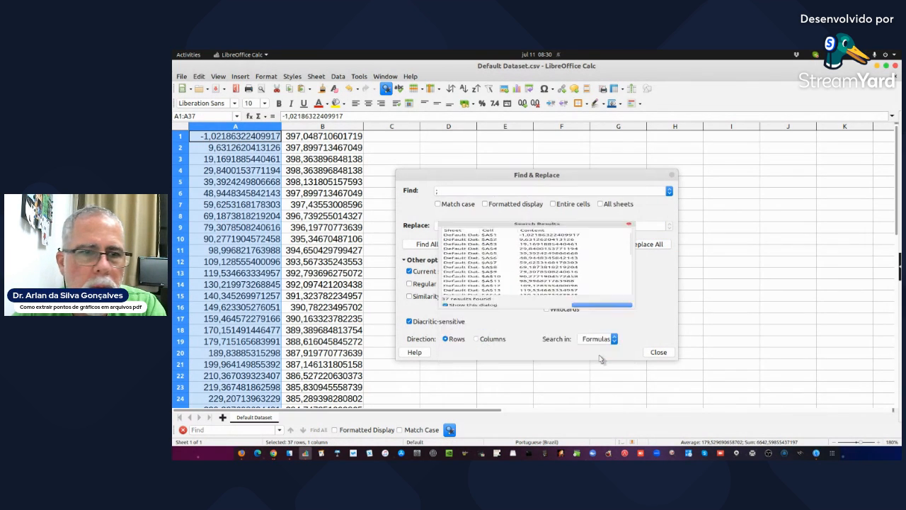
left_click(657, 353)
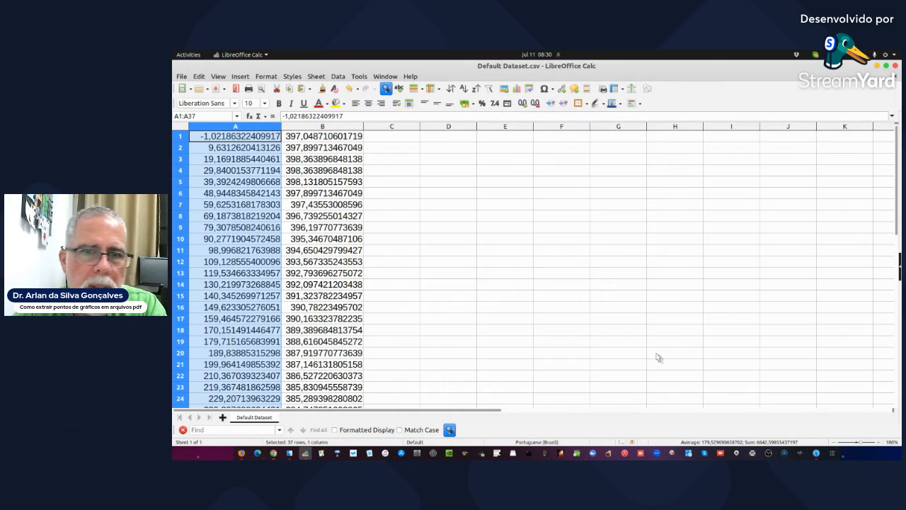
left_click(505, 232)
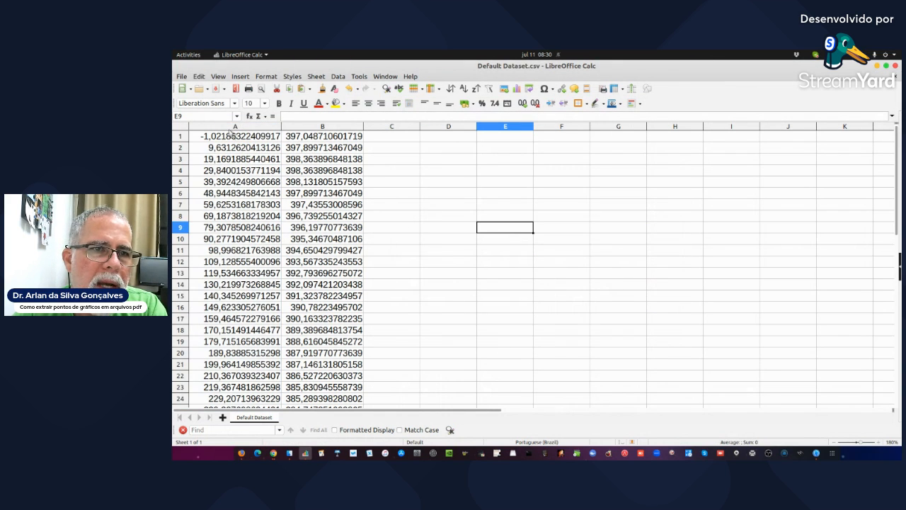
Insert a chart from columns A and B, choosing the XY (Scatter) type with points only.
left_click_drag(228, 128, 285, 130)
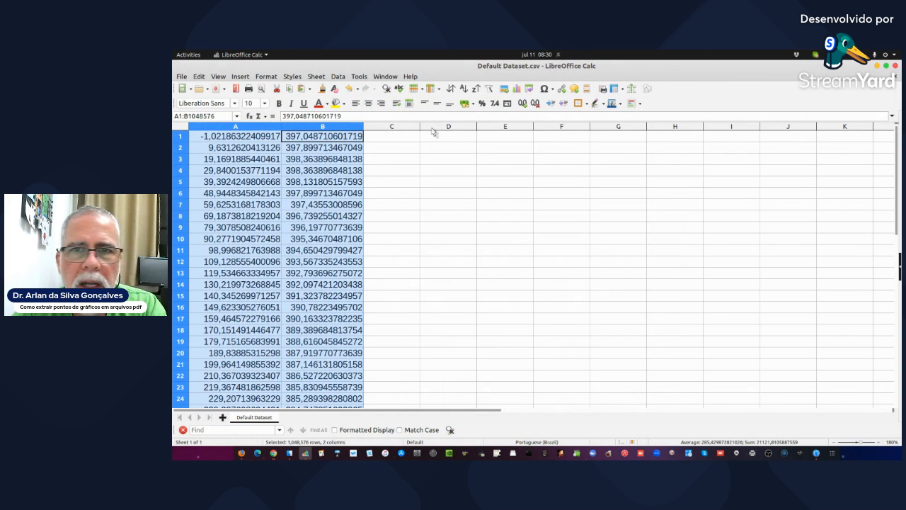
left_click(517, 89)
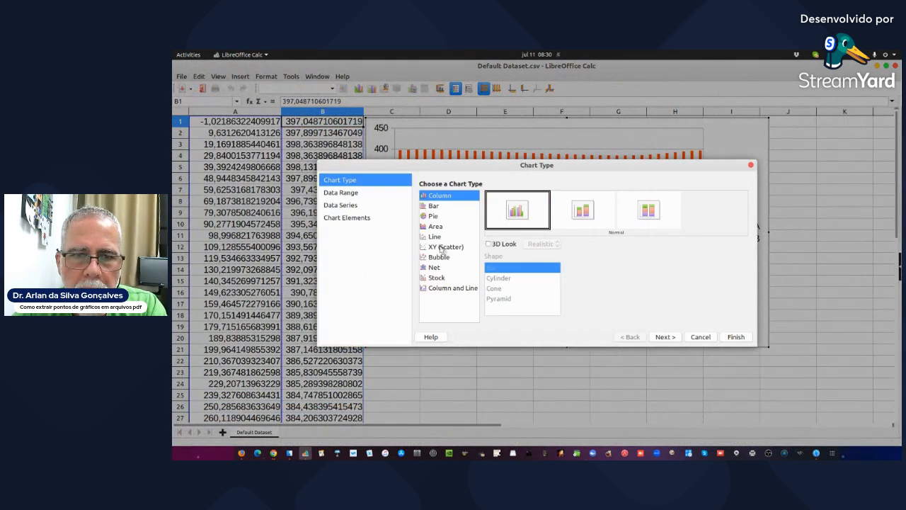
left_click(444, 248)
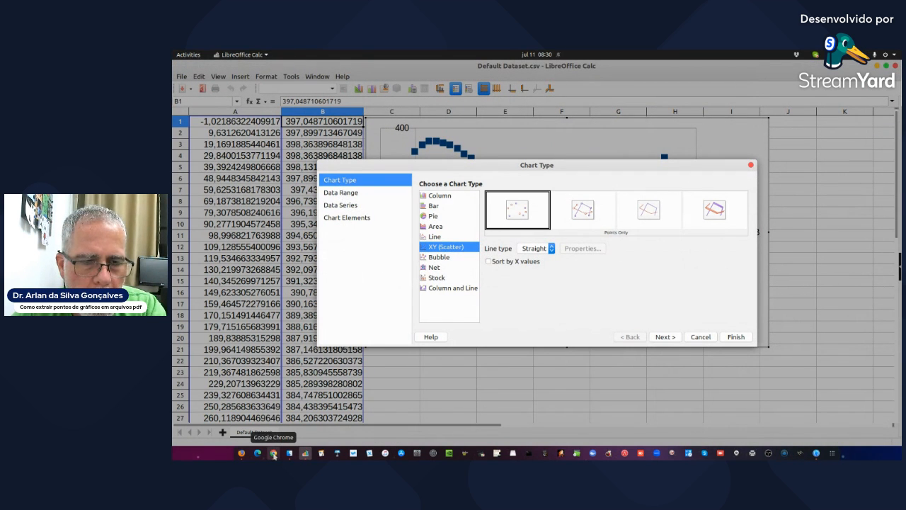
Switch to WebPlotDigitizer in Firefox, close the acquired data, check the original Toxogonine chart's axis titles, and return to the Calc chart setup.
left_click(274, 454)
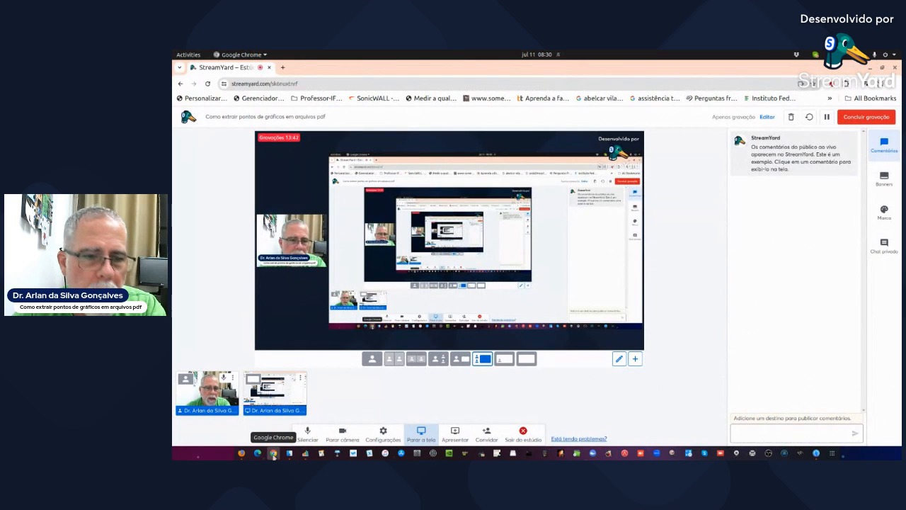
left_click(242, 454)
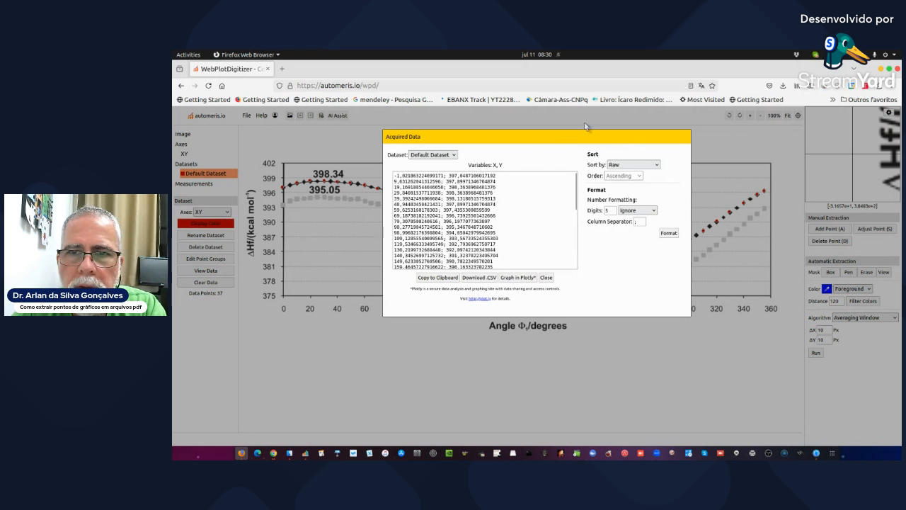
left_click(546, 277)
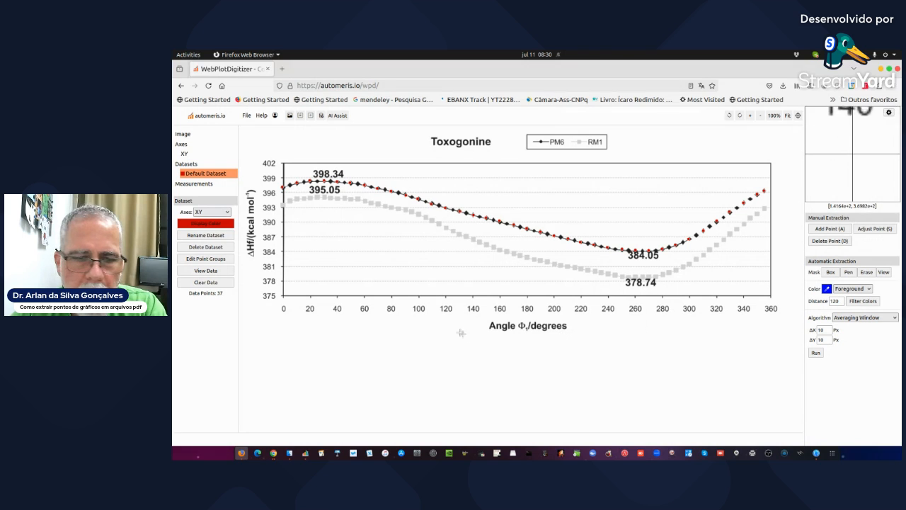
left_click(317, 450)
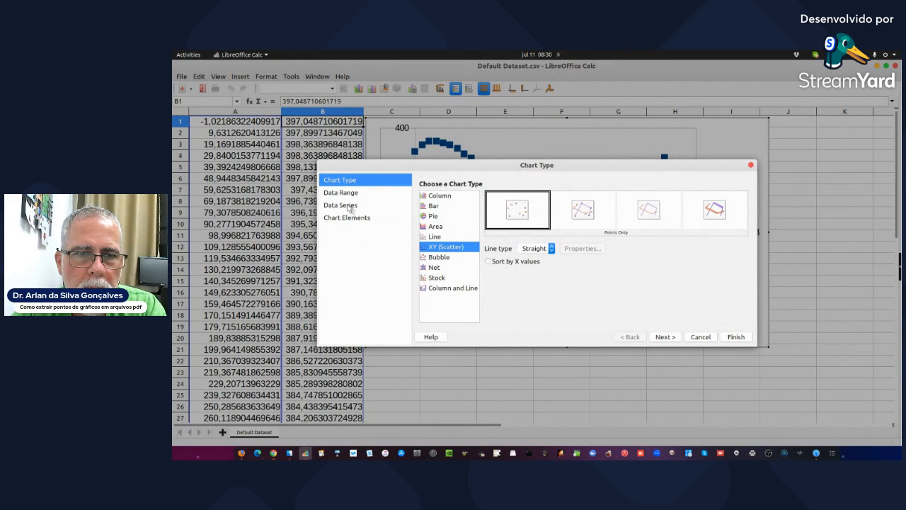
Title the Y axis "Calor de Formação / kcal/mol" and the X axis "Ângulo diedral Phi1", and finish creating the chart.
left_click(349, 218)
left_click(463, 218)
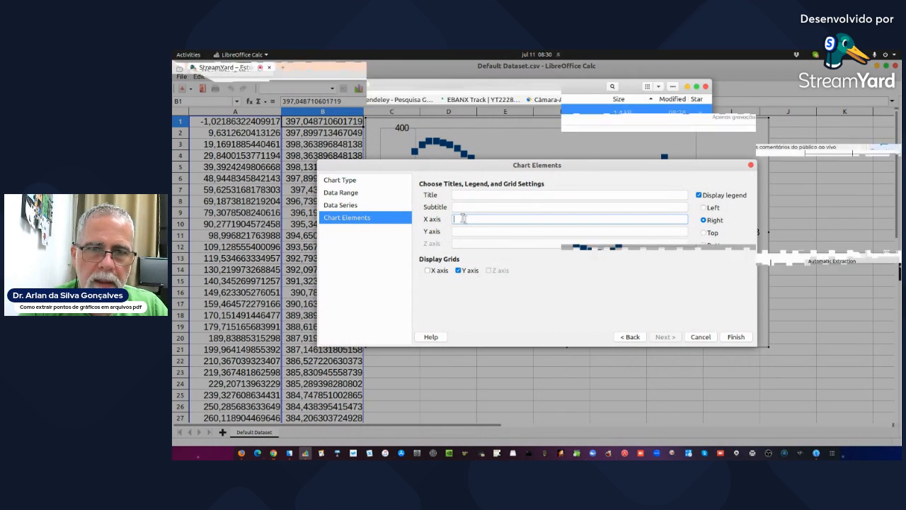
type("C")
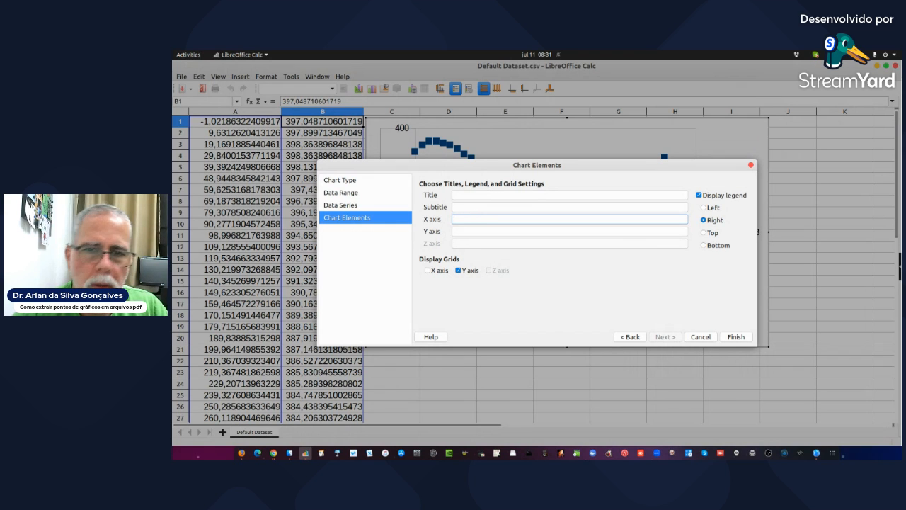
left_click(461, 230)
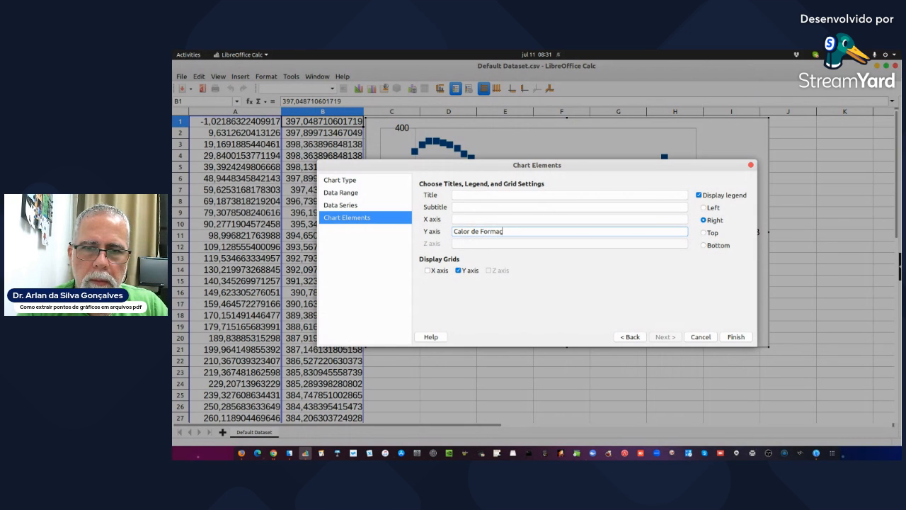
type("Calor de Formação / kcal/mol")
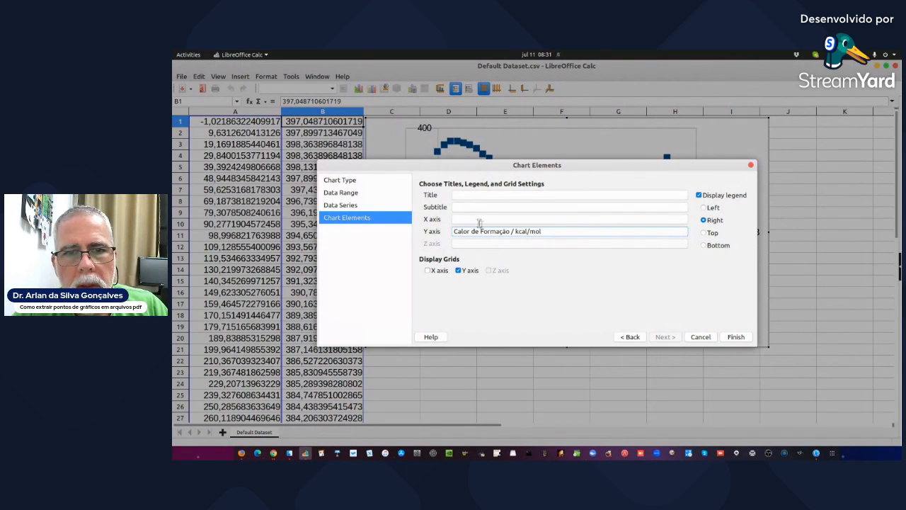
left_click(479, 220)
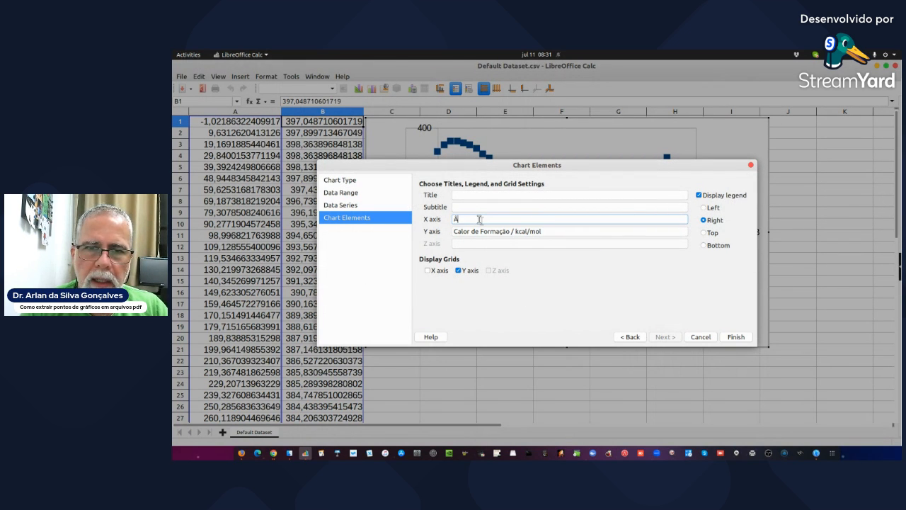
type("Ângulo diedral Phi1")
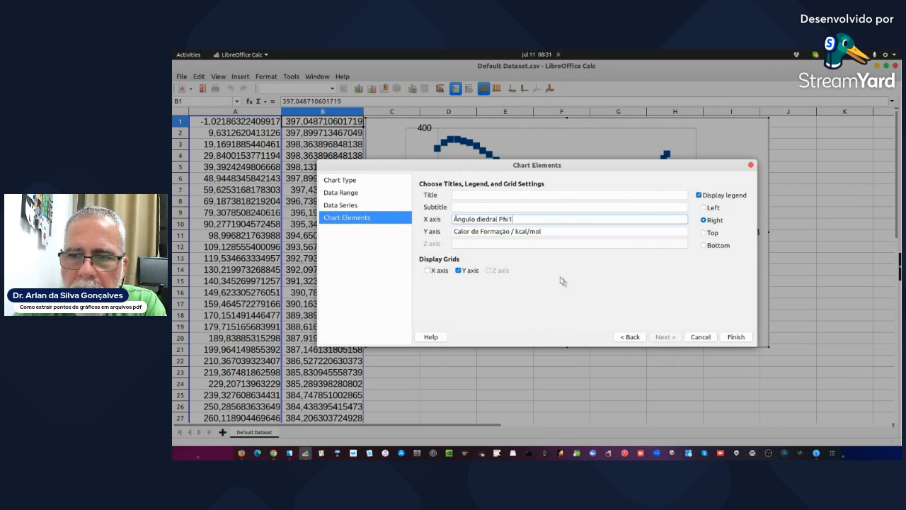
left_click(739, 338)
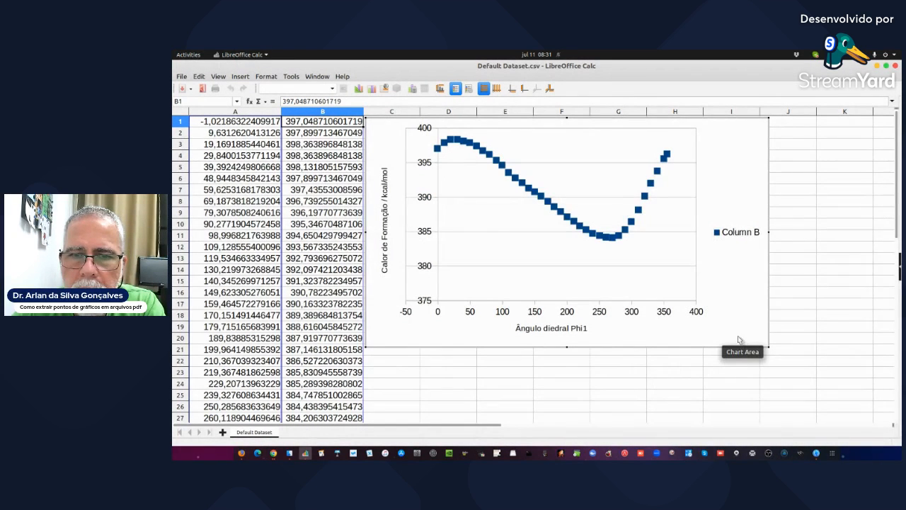
Delete the chart's legend and move the whole chart away from the data columns, to position about 8.24 / 1.02 cm.
left_click(746, 235)
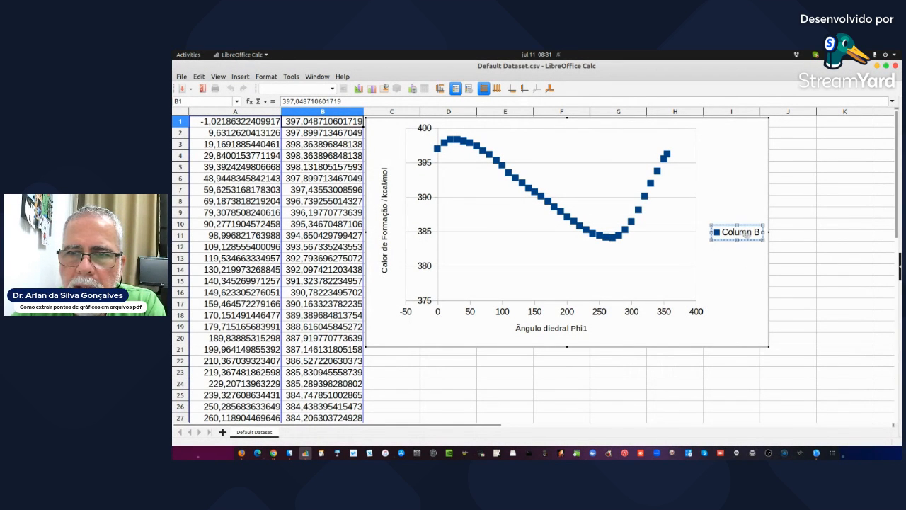
key("Delete")
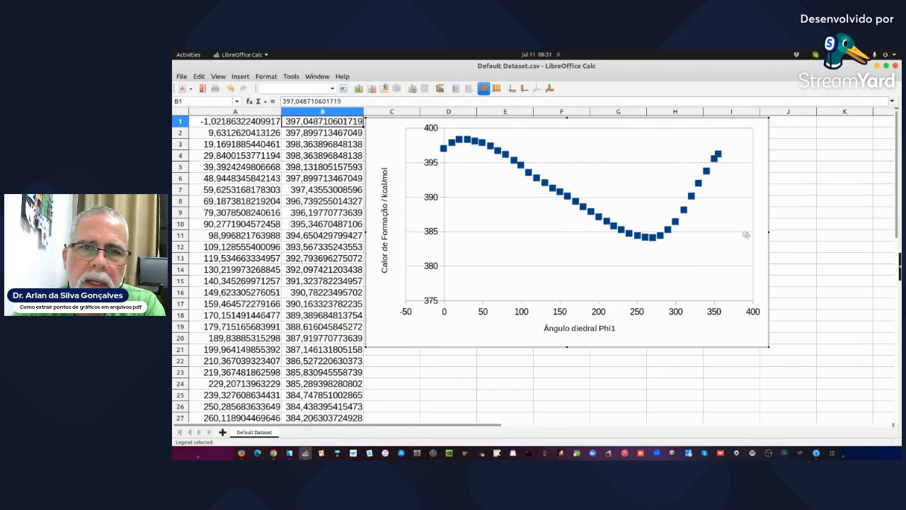
left_click(558, 128)
left_click_drag(558, 126, 559, 126)
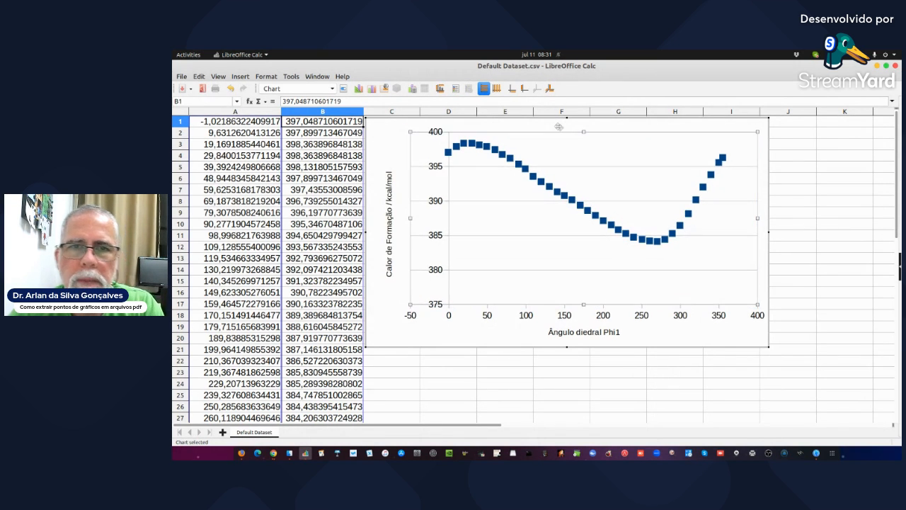
left_click(829, 201)
left_click(775, 227)
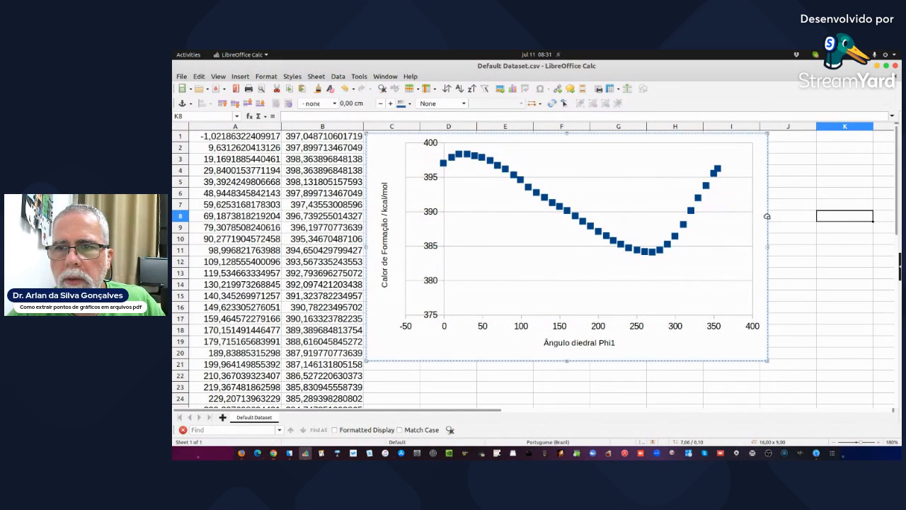
left_click_drag(771, 226, 789, 232)
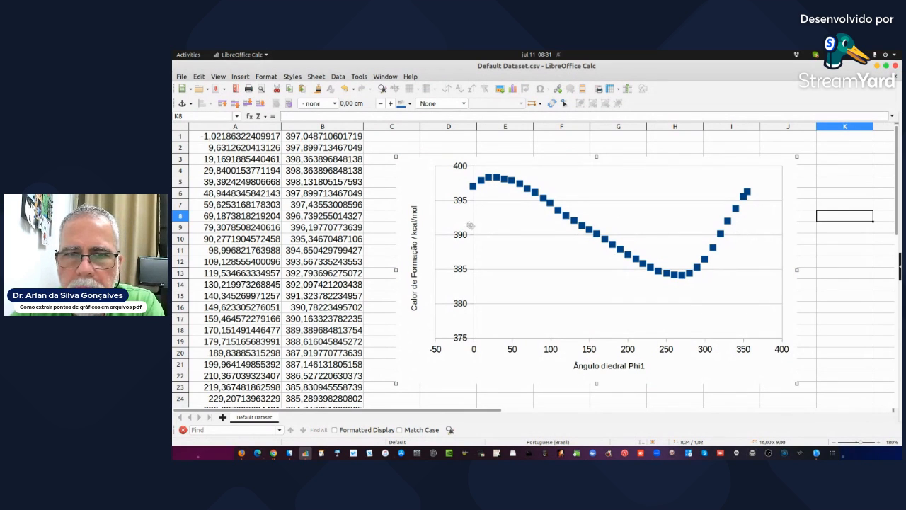
Change the data series' point symbol to the gallery bullet Bullet03-Circle-Green.svg and leave chart editing.
double_click(588, 228)
left_click(592, 219)
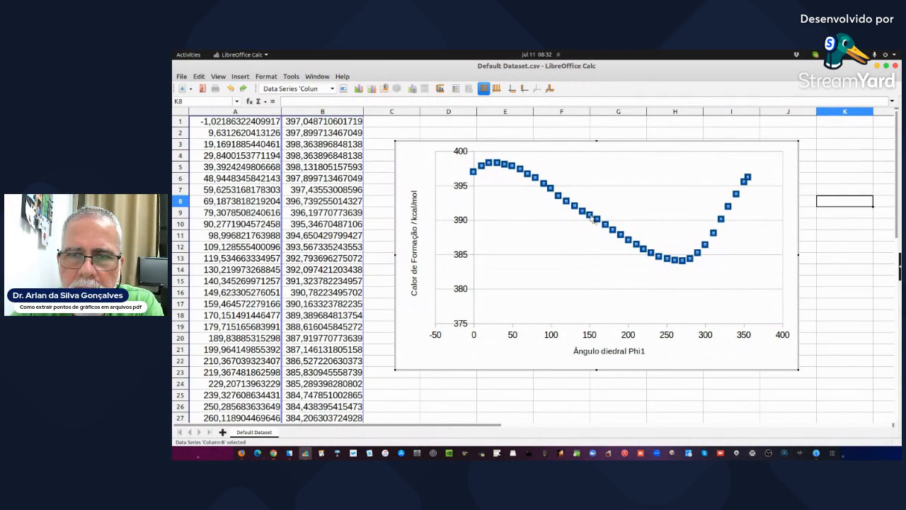
right_click(592, 219)
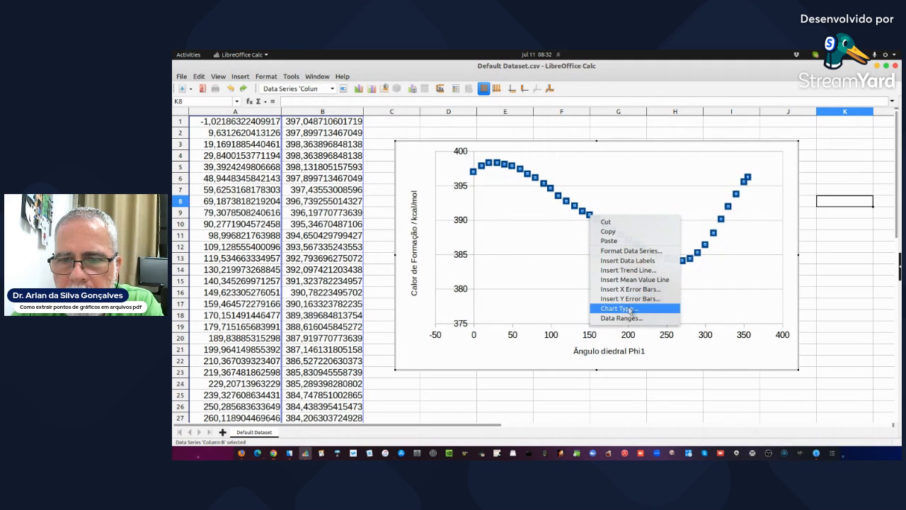
left_click(700, 255)
double_click(699, 255)
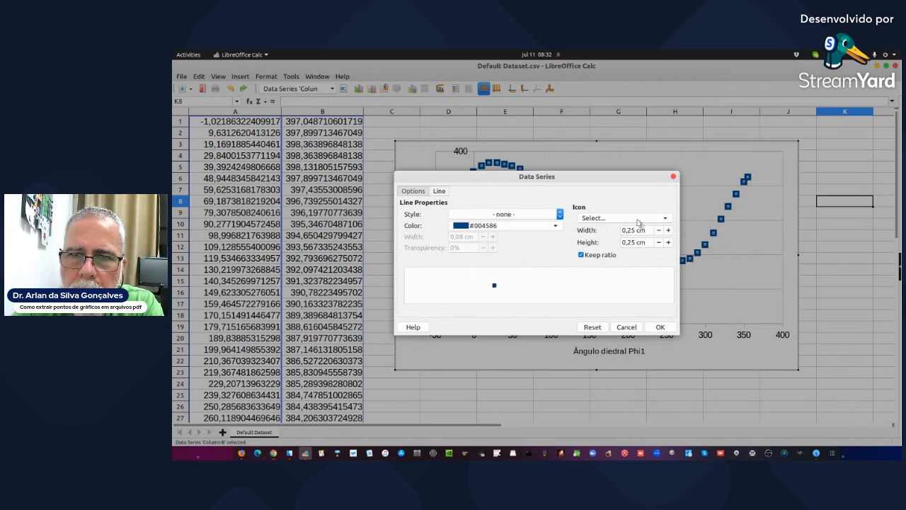
left_click(665, 219)
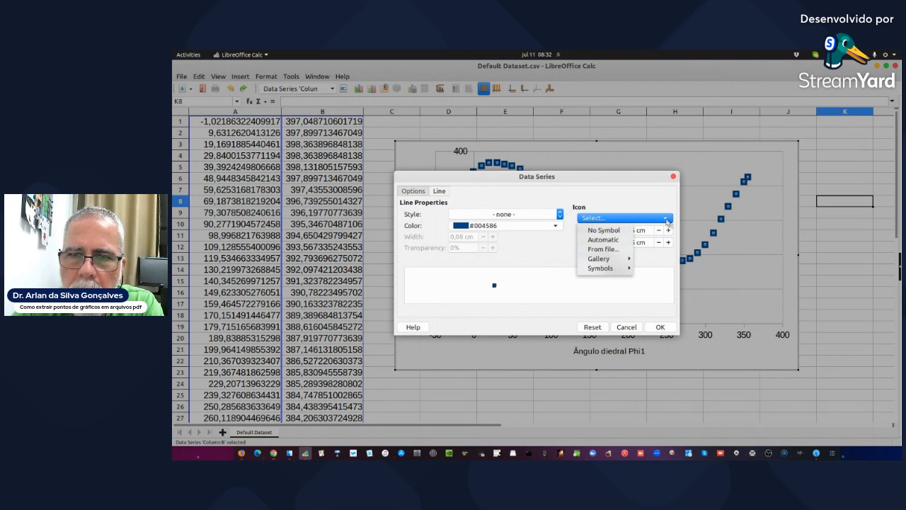
mouse_move(618, 263)
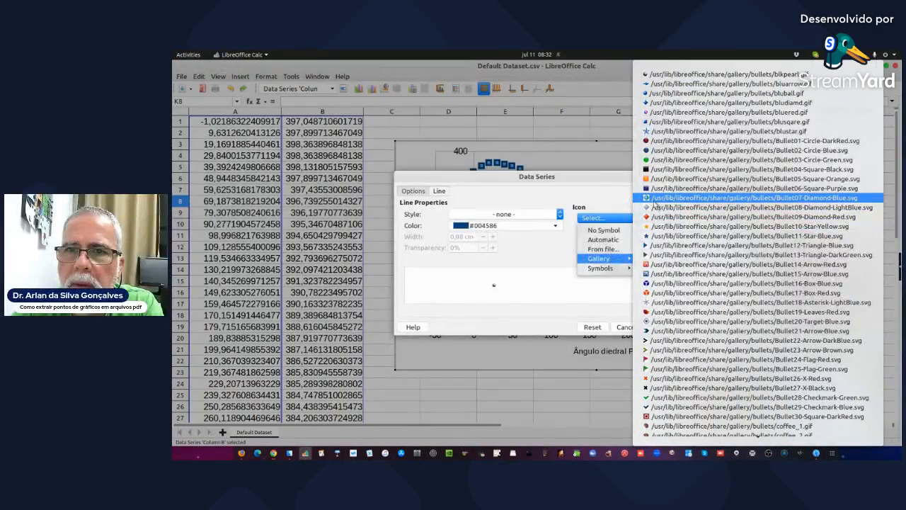
left_click(649, 157)
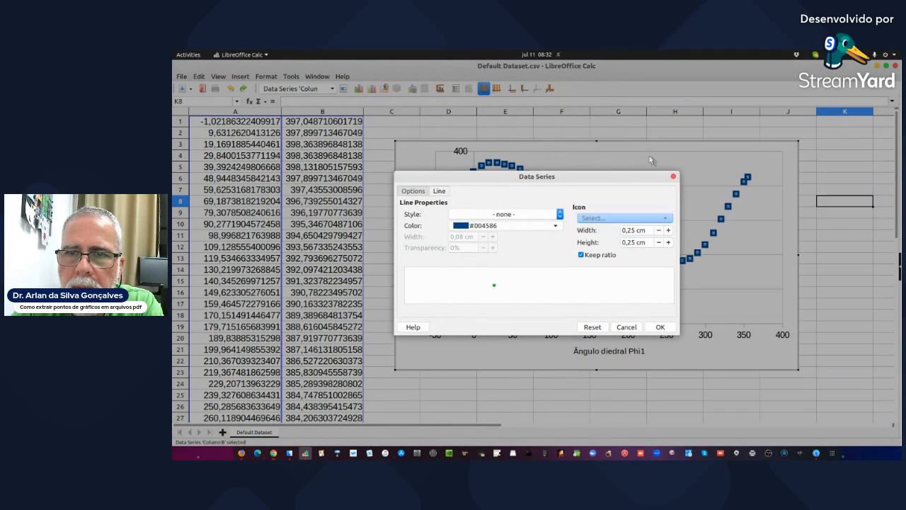
left_click(658, 327)
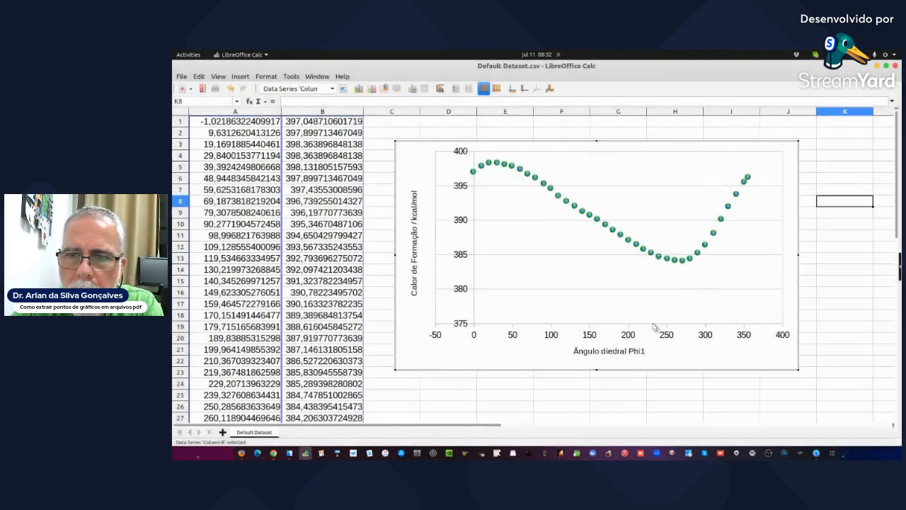
left_click(641, 390)
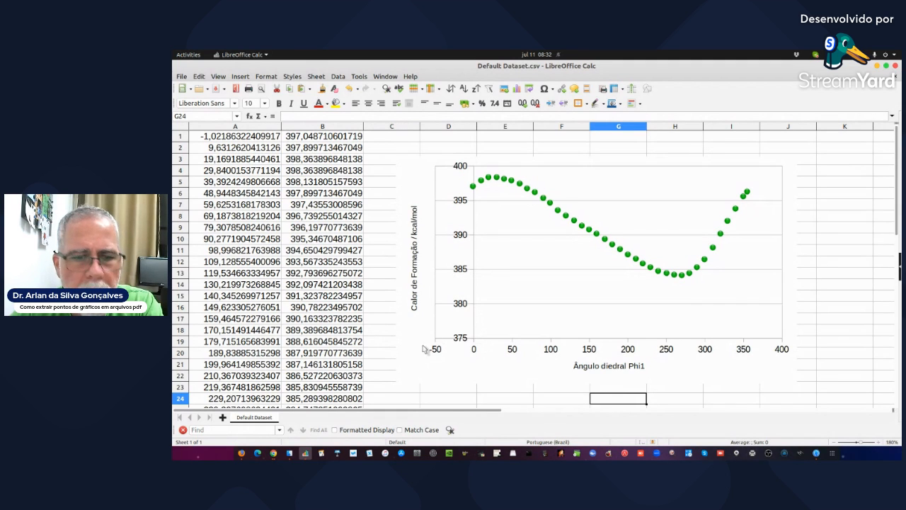
Switch to WebPlotDigitizer in Firefox to check the original Toxogonine chart's axis ranges, and return to the Calc chart.
left_click(241, 453)
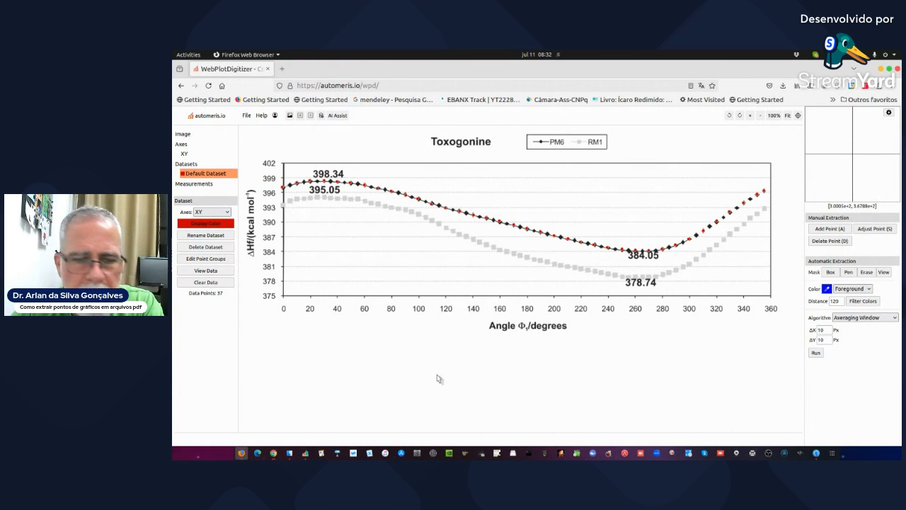
left_click(306, 453)
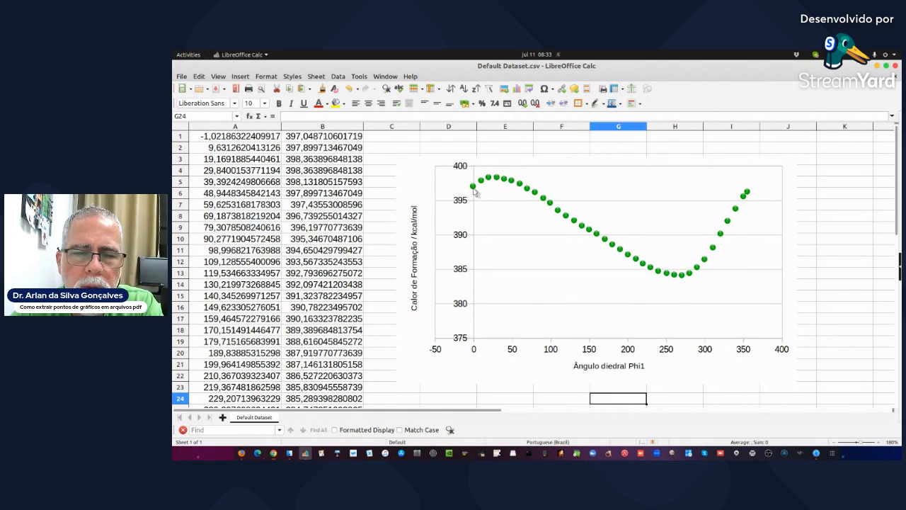
Set the chart's X axis scale to a fixed minimum of 0 and a fixed maximum of 360.
left_click(475, 337)
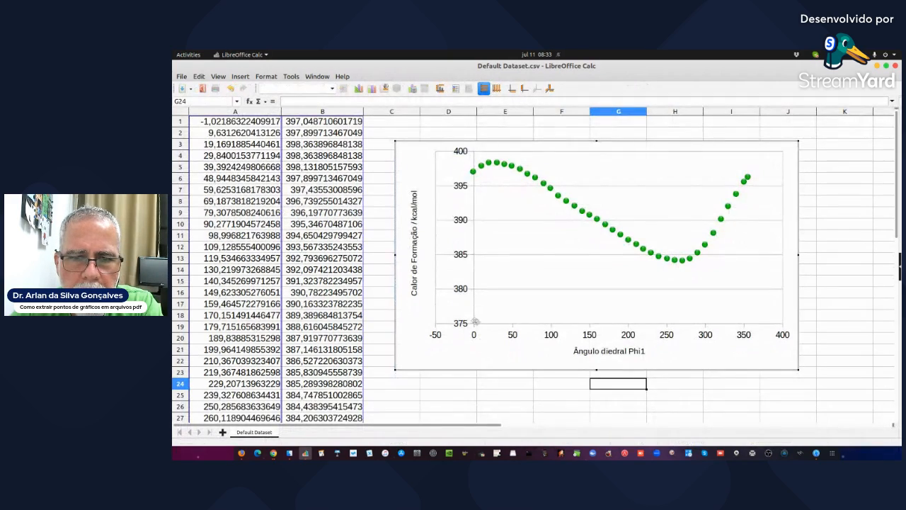
left_click(477, 326)
double_click(477, 326)
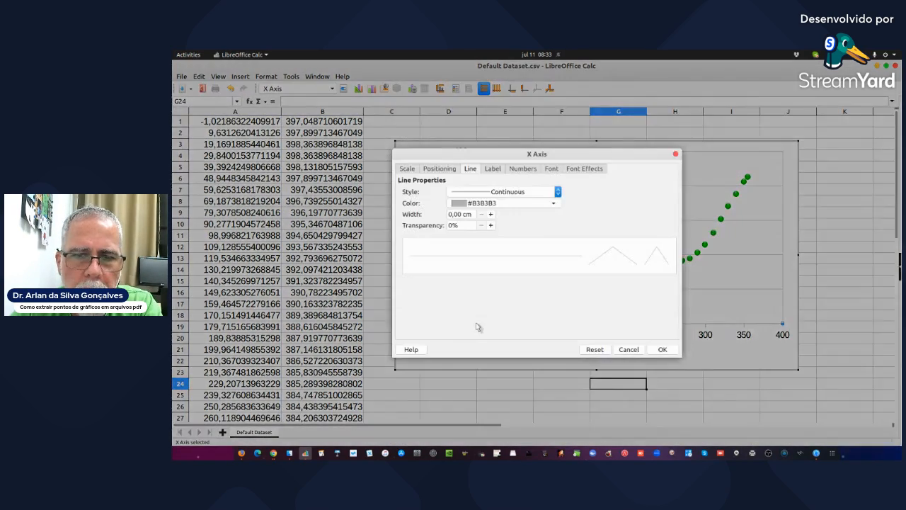
left_click(408, 170)
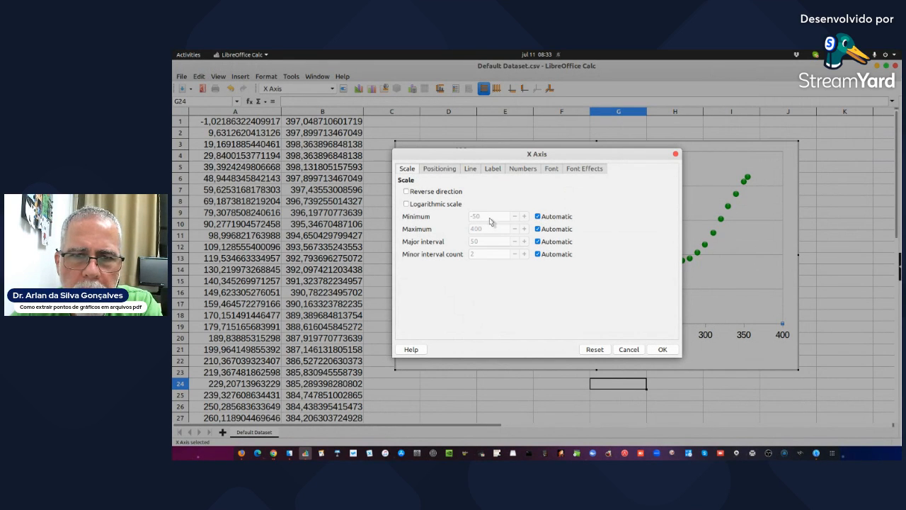
left_click(538, 215)
left_click(491, 217)
left_click(491, 217)
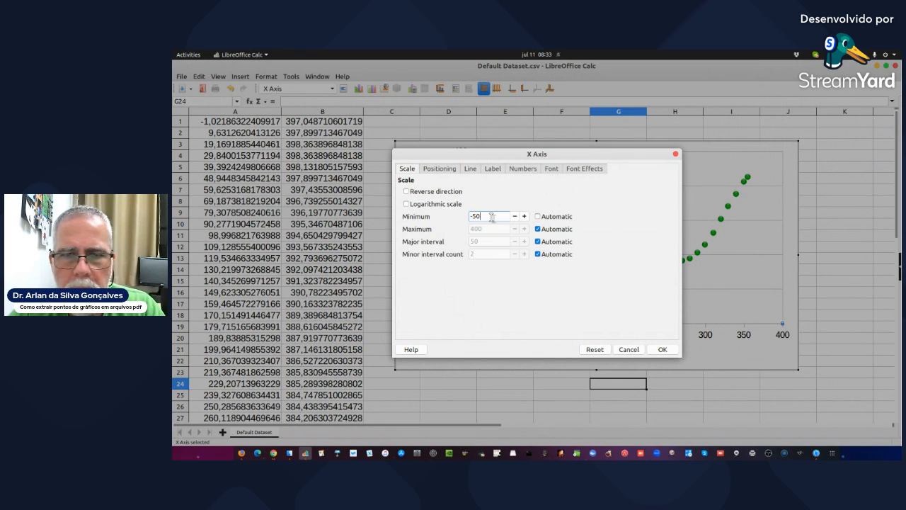
key("BackSpace")
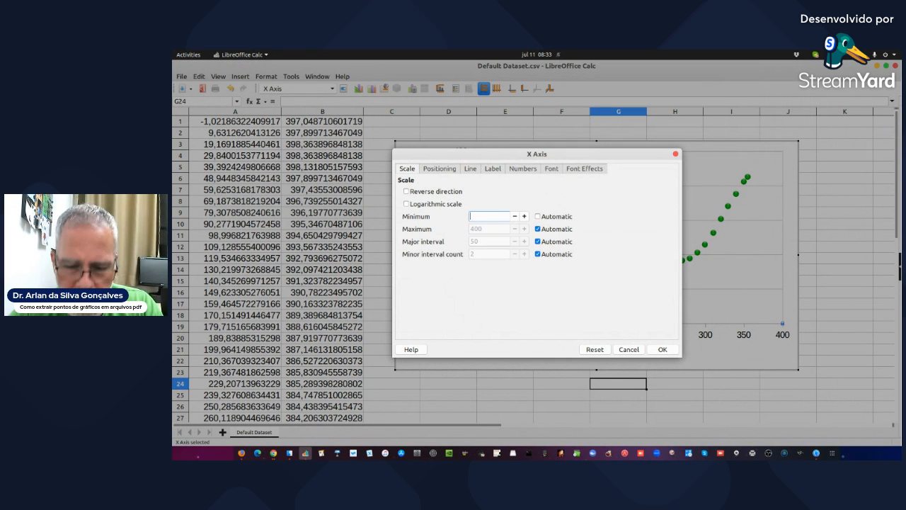
left_click(538, 229)
double_click(487, 230)
type("36")
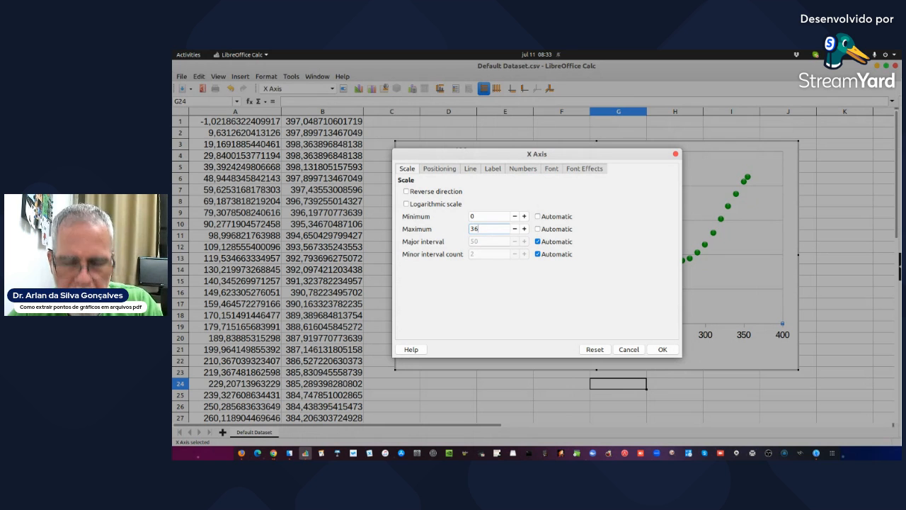
left_click(663, 349)
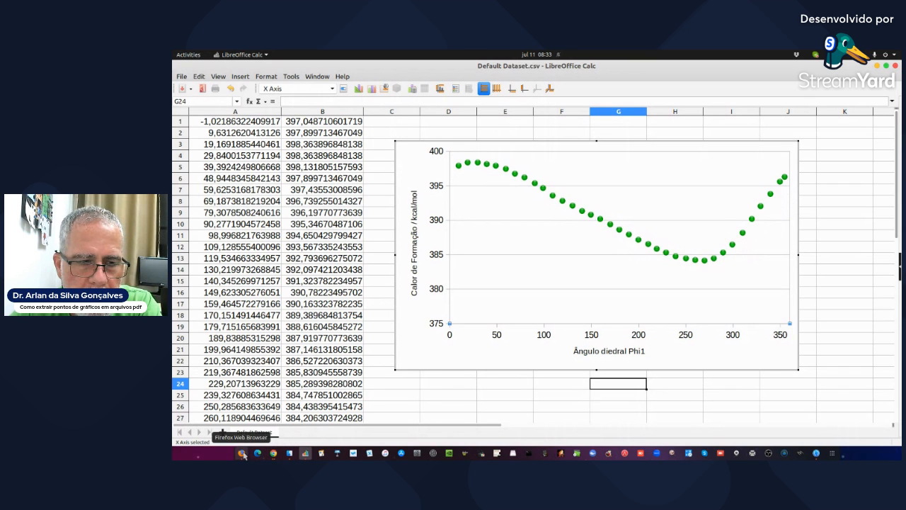
Switch to WebPlotDigitizer in Firefox, reduce its window over the spreadsheet, and compare the original Toxogonine curve with the Calc chart.
left_click(241, 452)
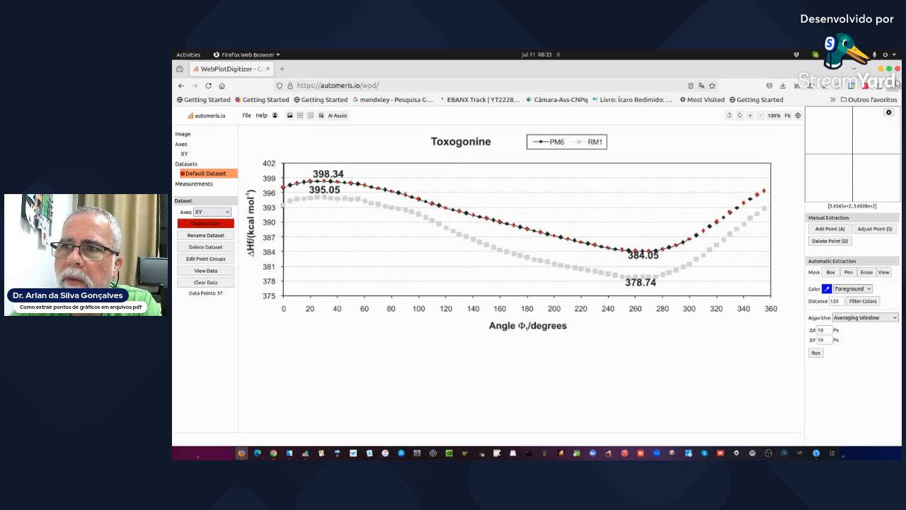
left_click(890, 69)
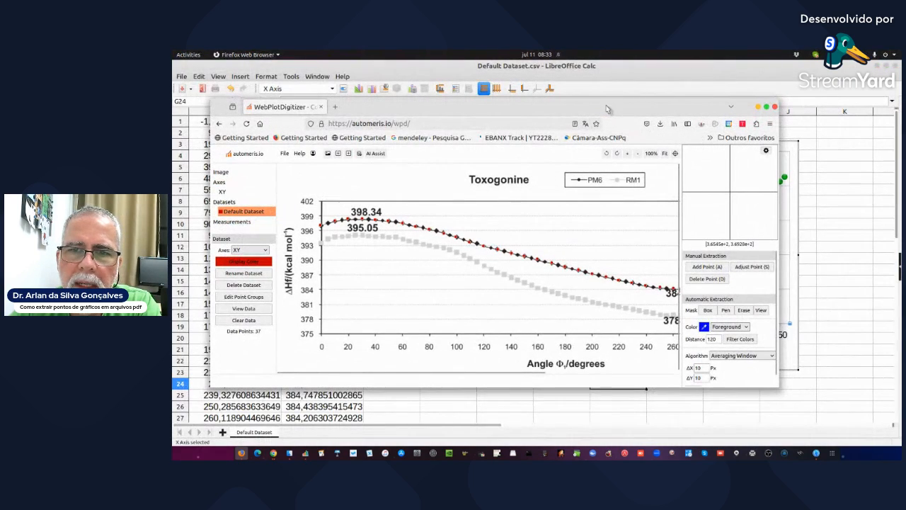
left_click_drag(615, 106, 600, 116)
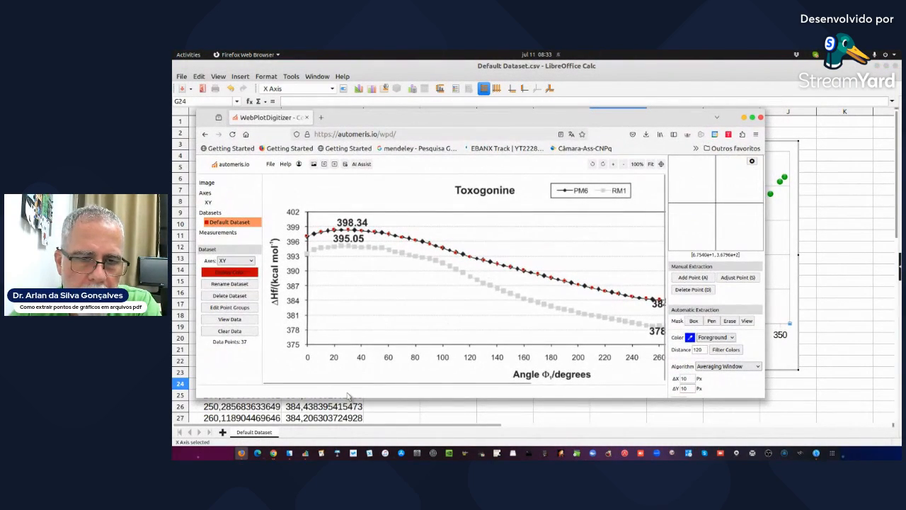
left_click_drag(349, 390, 411, 390)
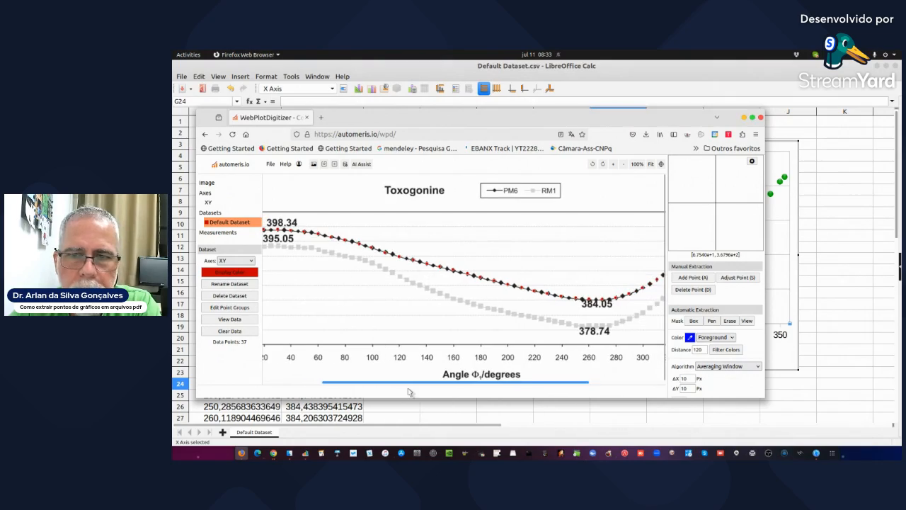
left_click_drag(449, 108, 610, 122)
left_click_drag(624, 399, 549, 400)
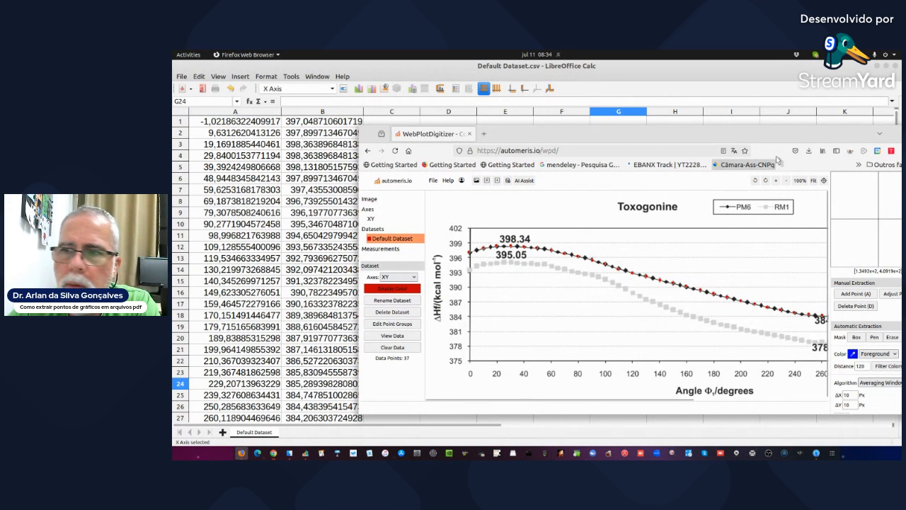
left_click_drag(852, 136, 732, 130)
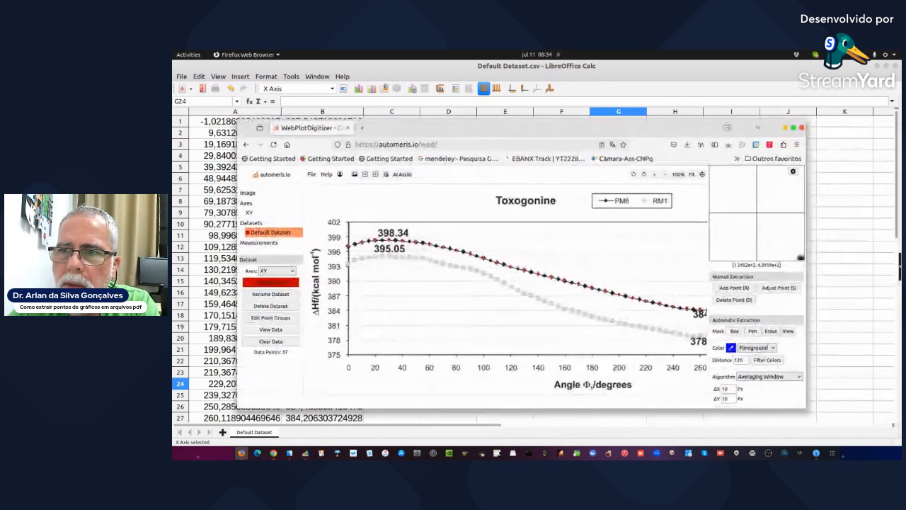
Minimise the browser window and widen the Calc chart so that it extends into column K.
left_click(785, 128)
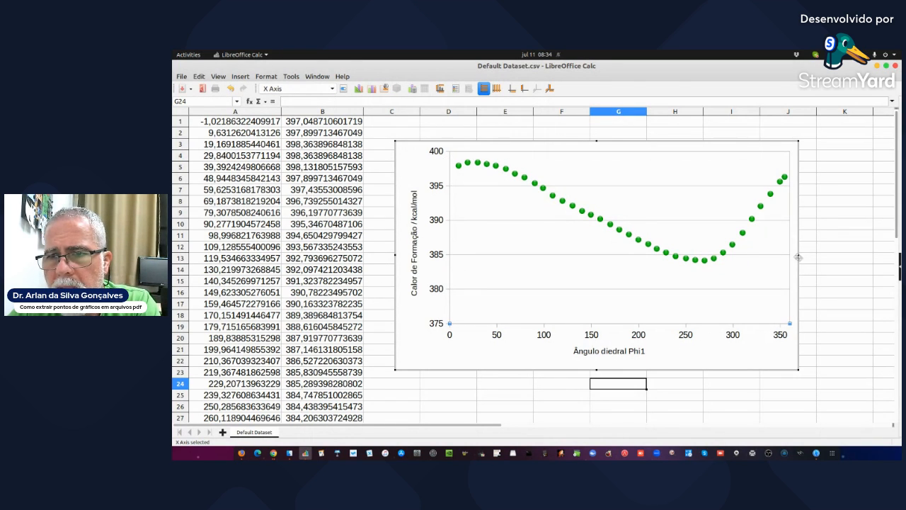
left_click_drag(798, 254, 881, 260)
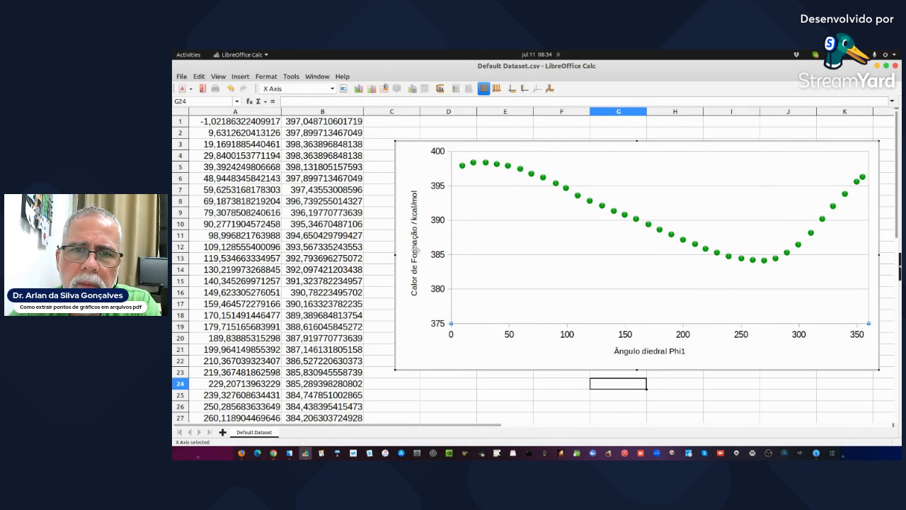
double_click(507, 171)
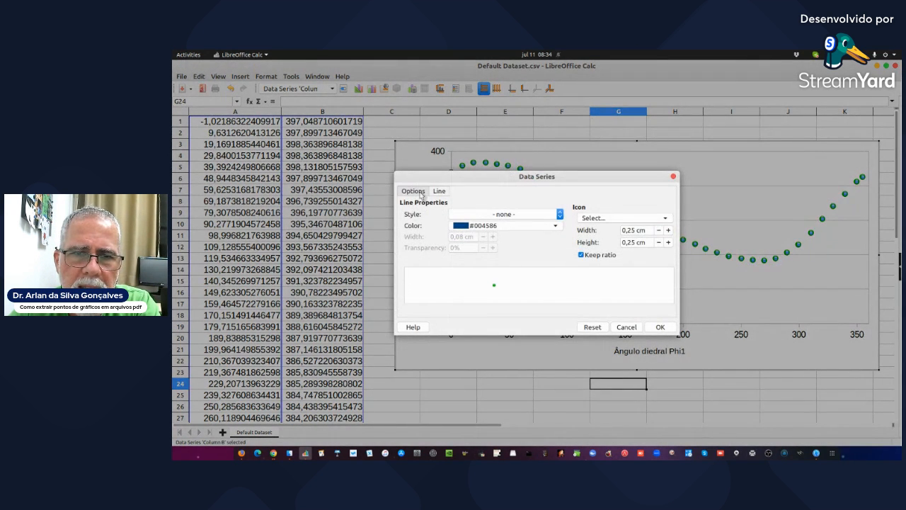
left_click(414, 191)
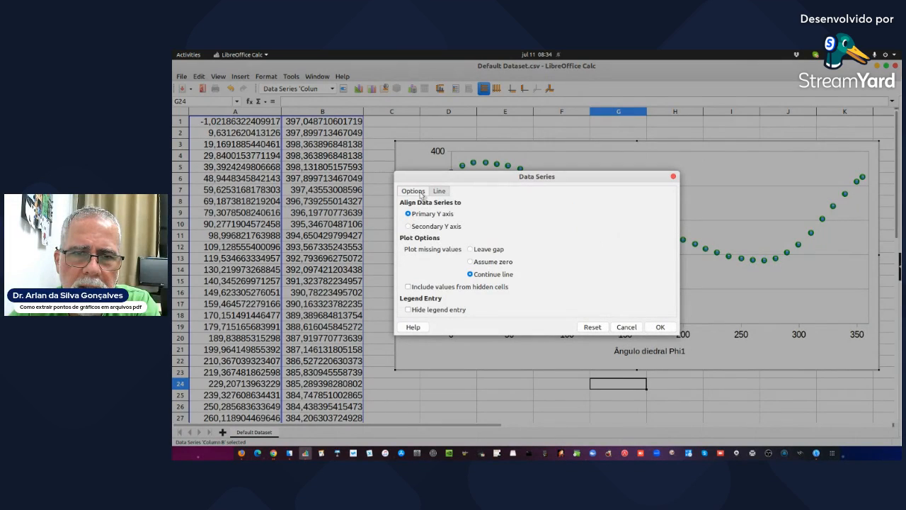
left_click(627, 326)
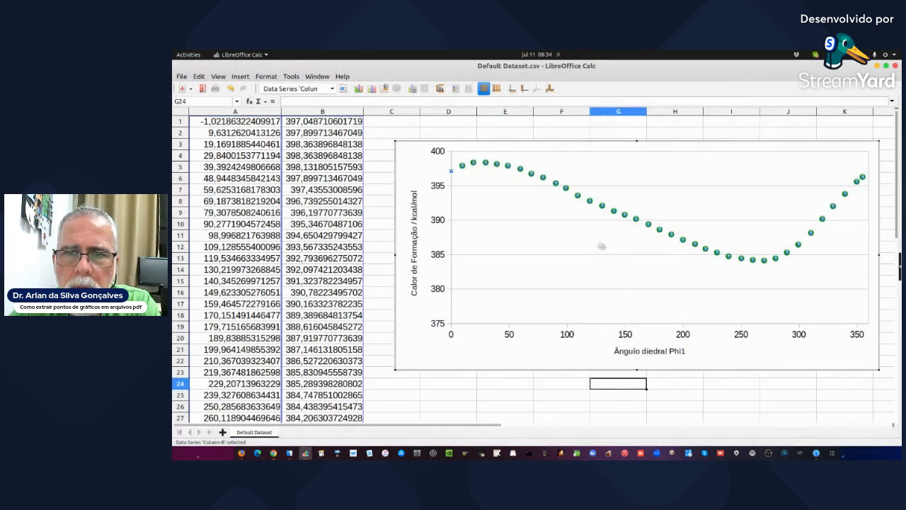
left_click(597, 399)
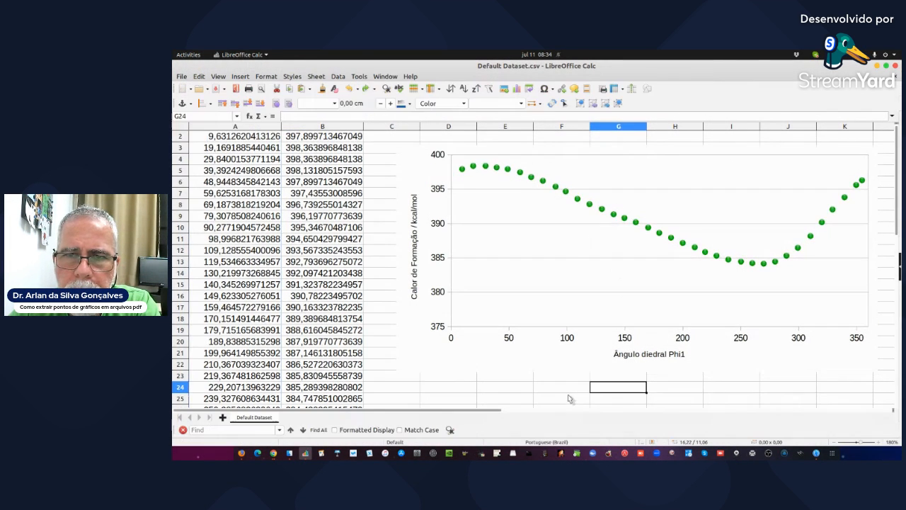
Change the XY (Scatter) chart type to Points and Lines with straight lines, and leave chart editing.
left_click(577, 201)
double_click(577, 199)
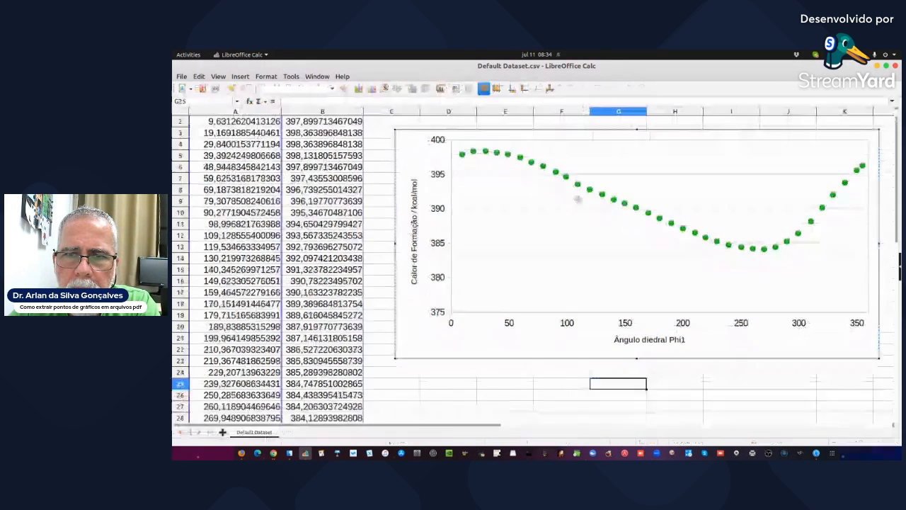
left_click(578, 187)
right_click(577, 186)
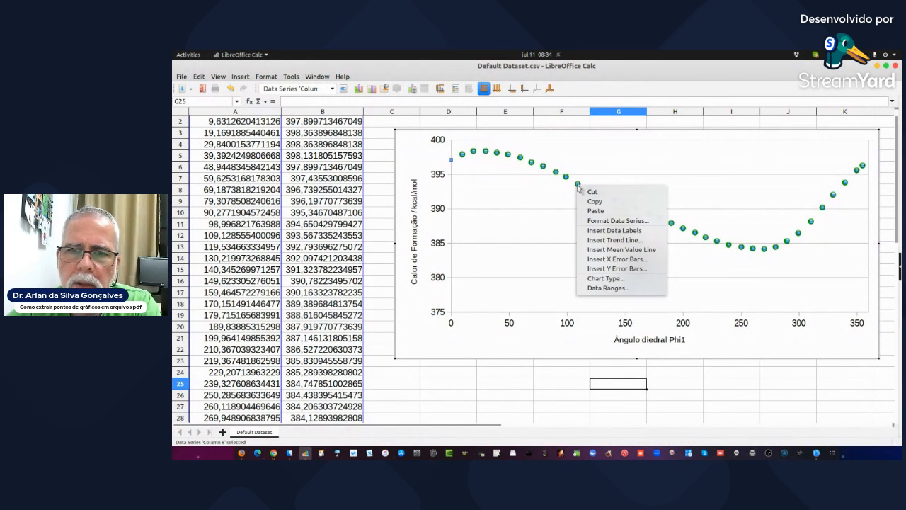
left_click(606, 278)
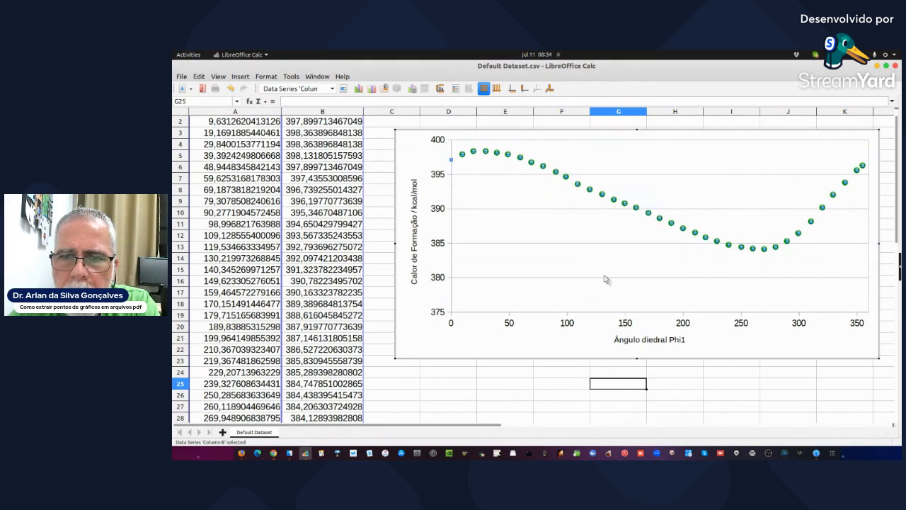
left_click(553, 236)
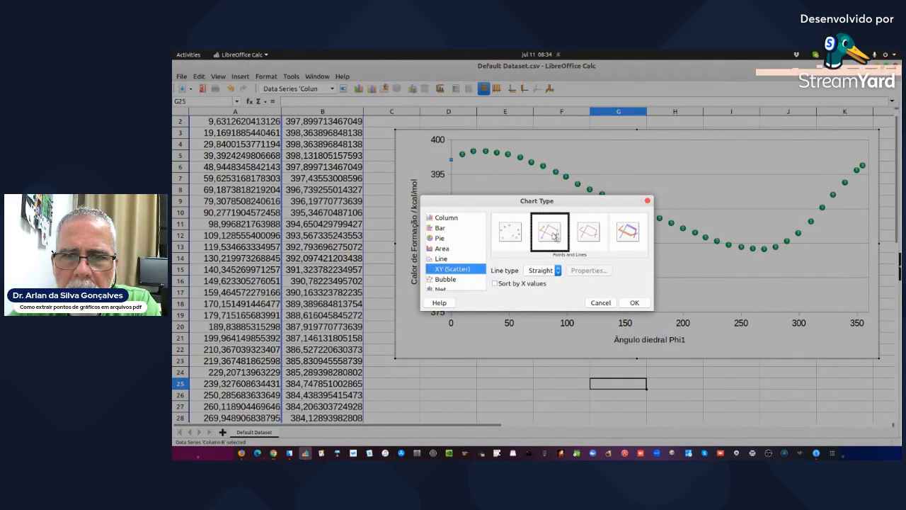
left_click(637, 304)
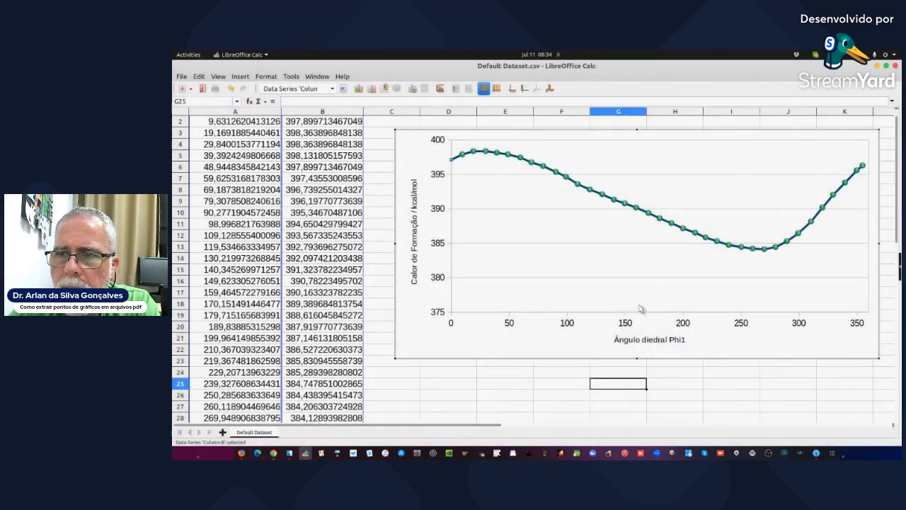
left_click(568, 377)
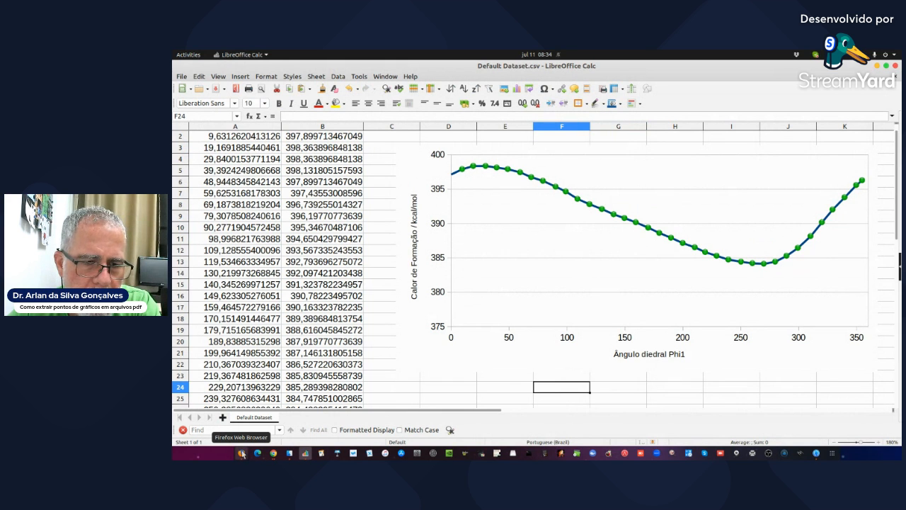
Switch to WebPlotDigitizer in Firefox, maximise it to compare the original curve with the replotted one, and return to Calc.
left_click(241, 453)
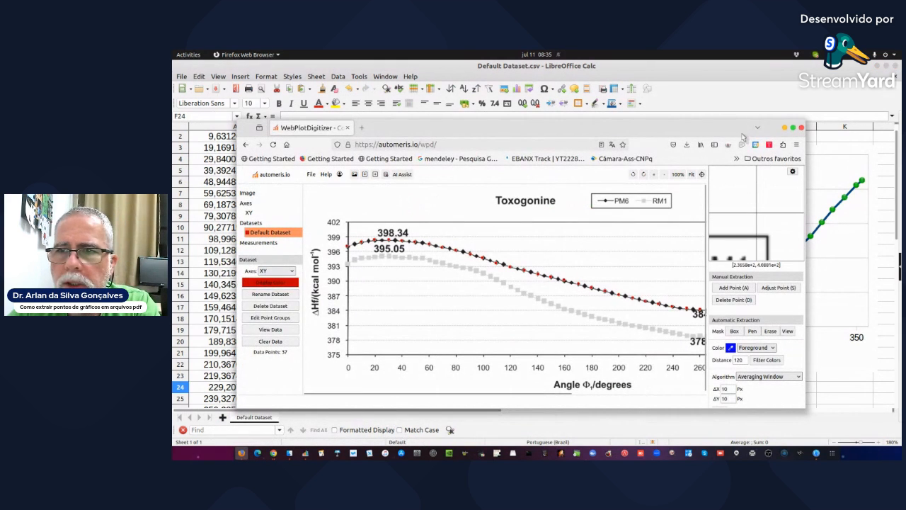
left_click(793, 128)
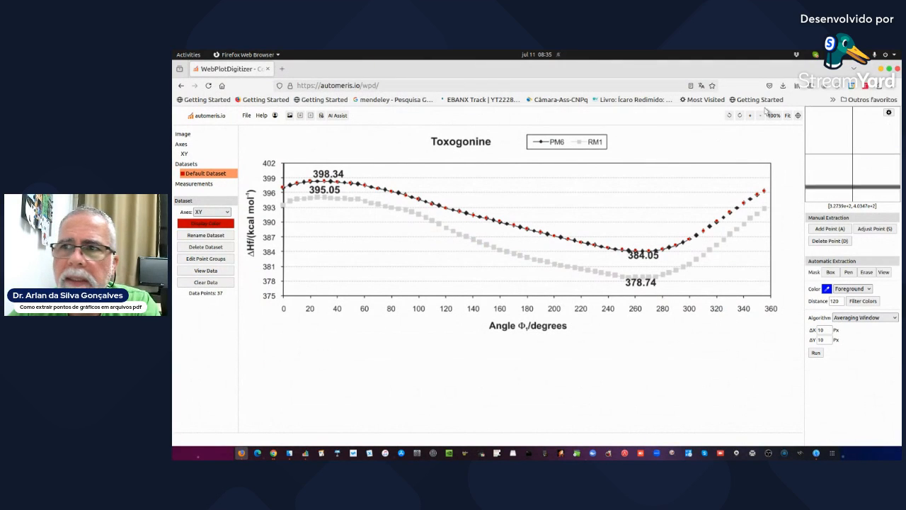
left_click(875, 65)
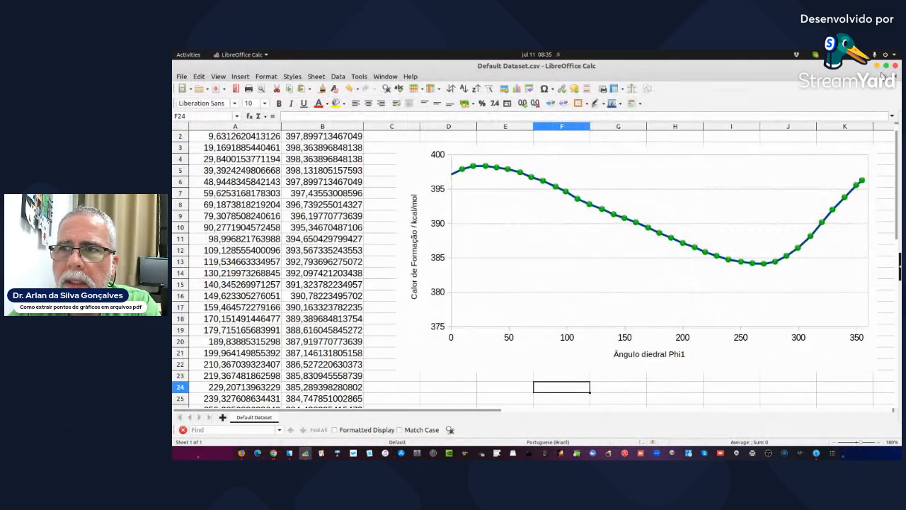
left_click(877, 65)
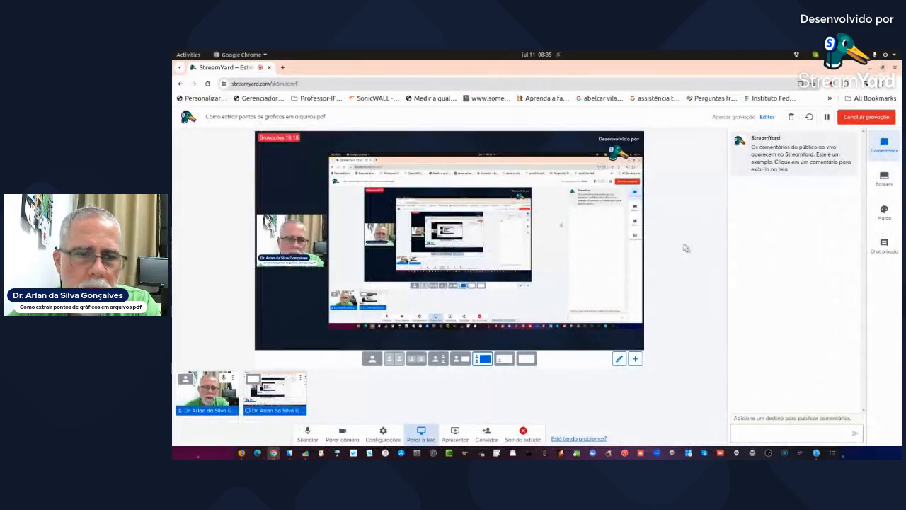
left_click(273, 400)
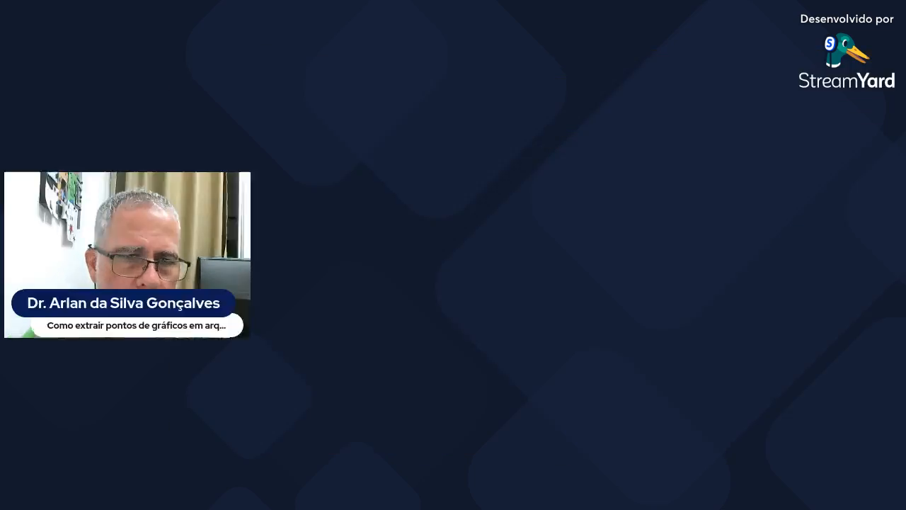